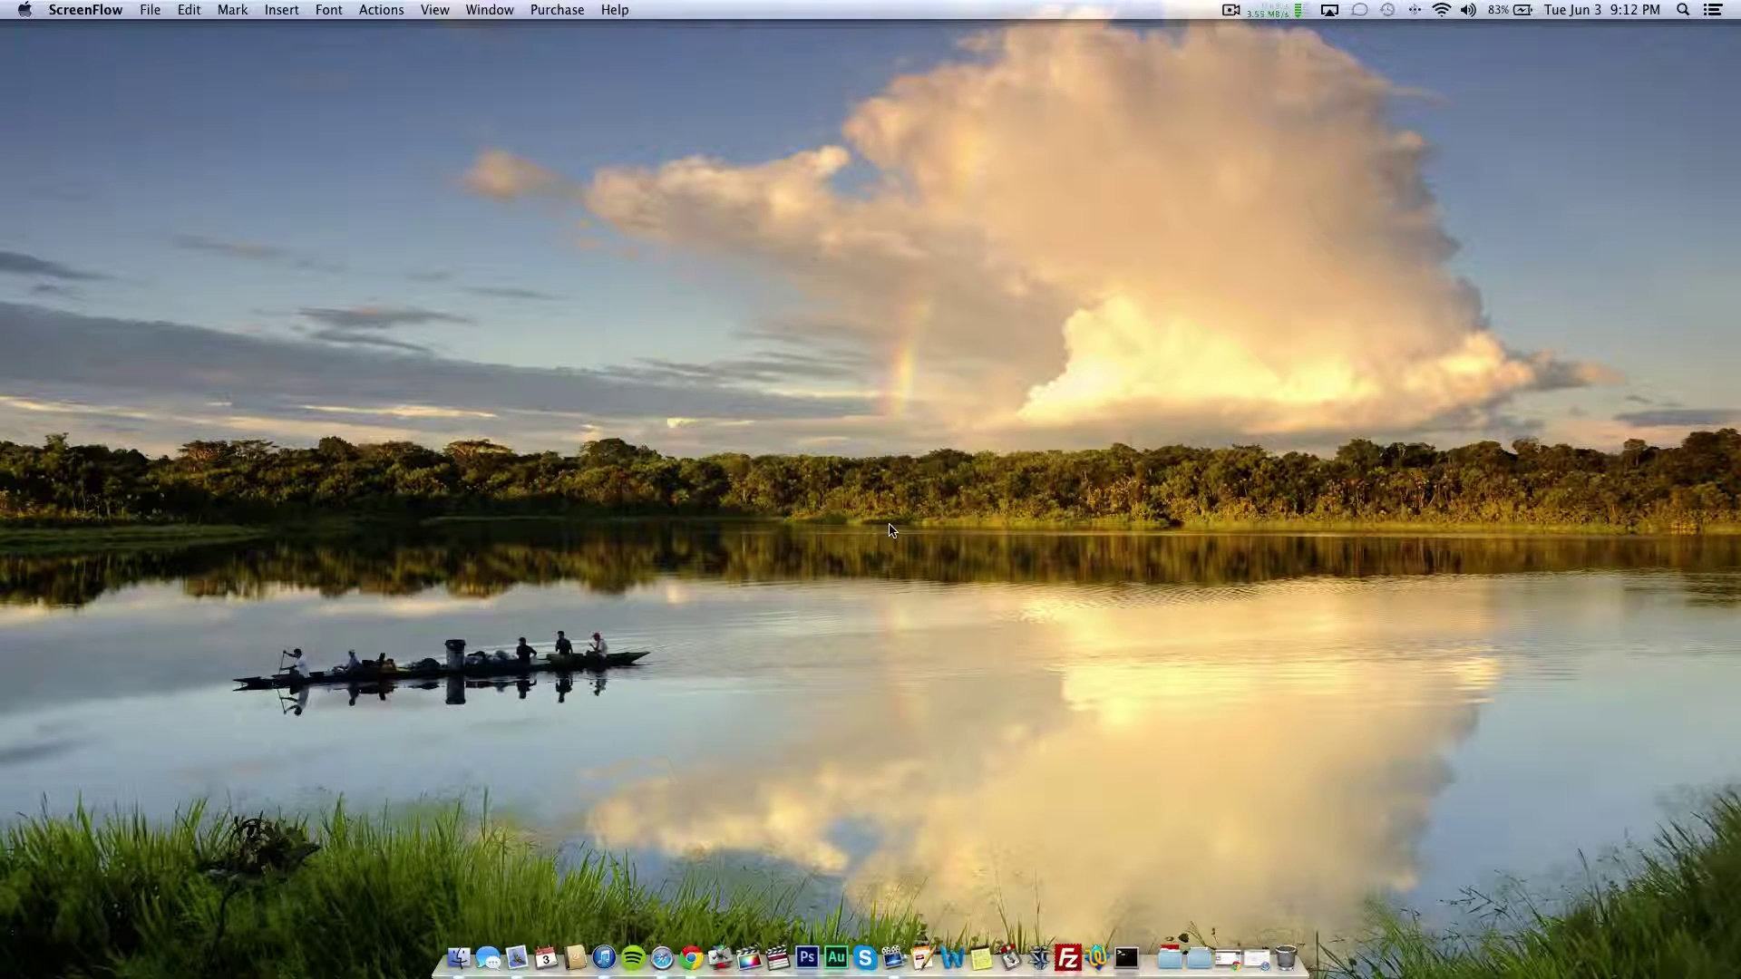
- Launch Disk Utility from Spotlight and reposition its window
key(super+space)
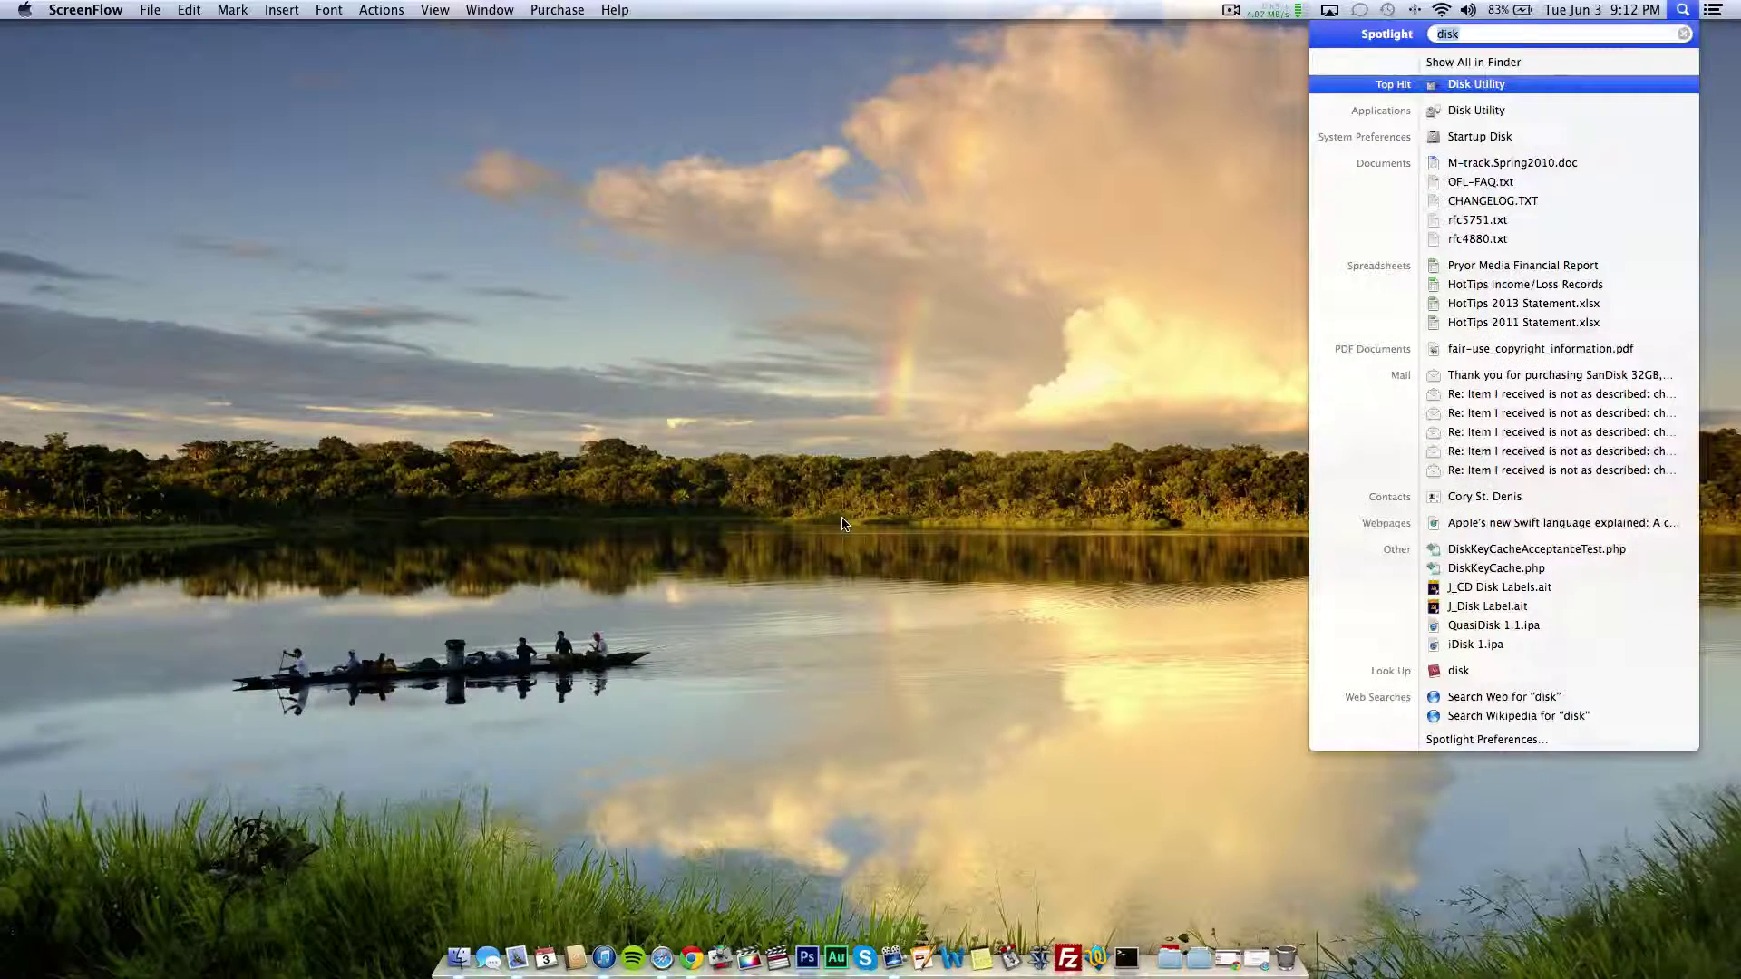
key(Return)
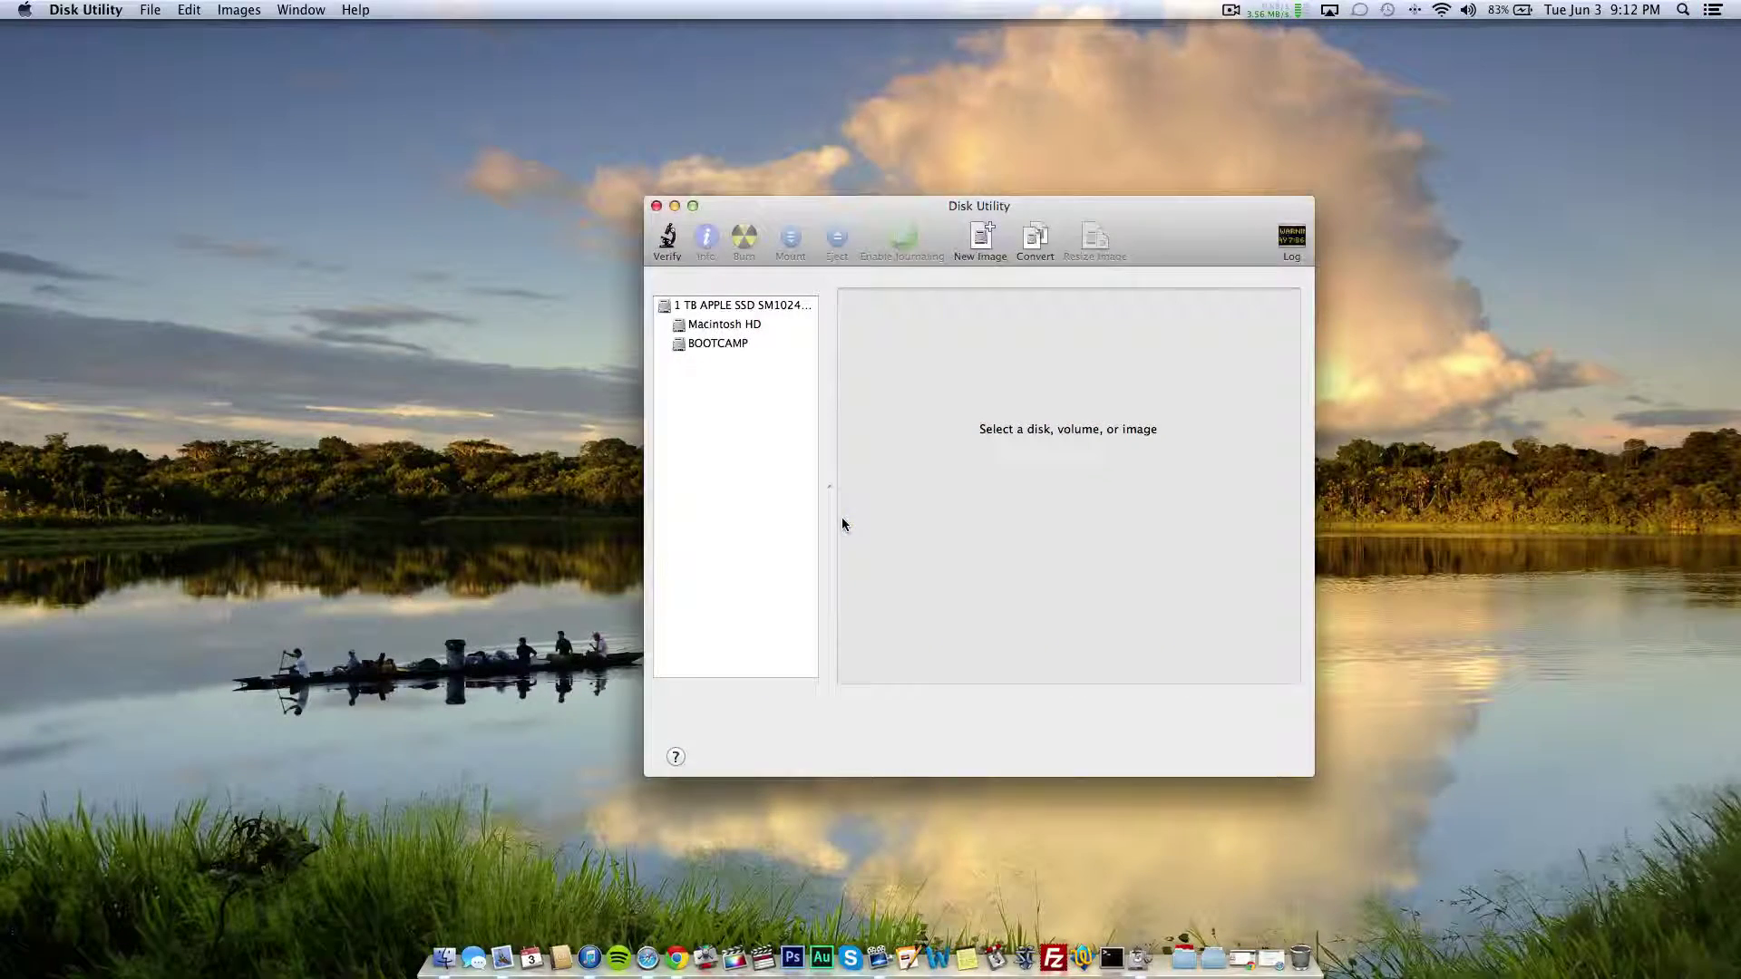
drag(1205, 241, 1079, 223)
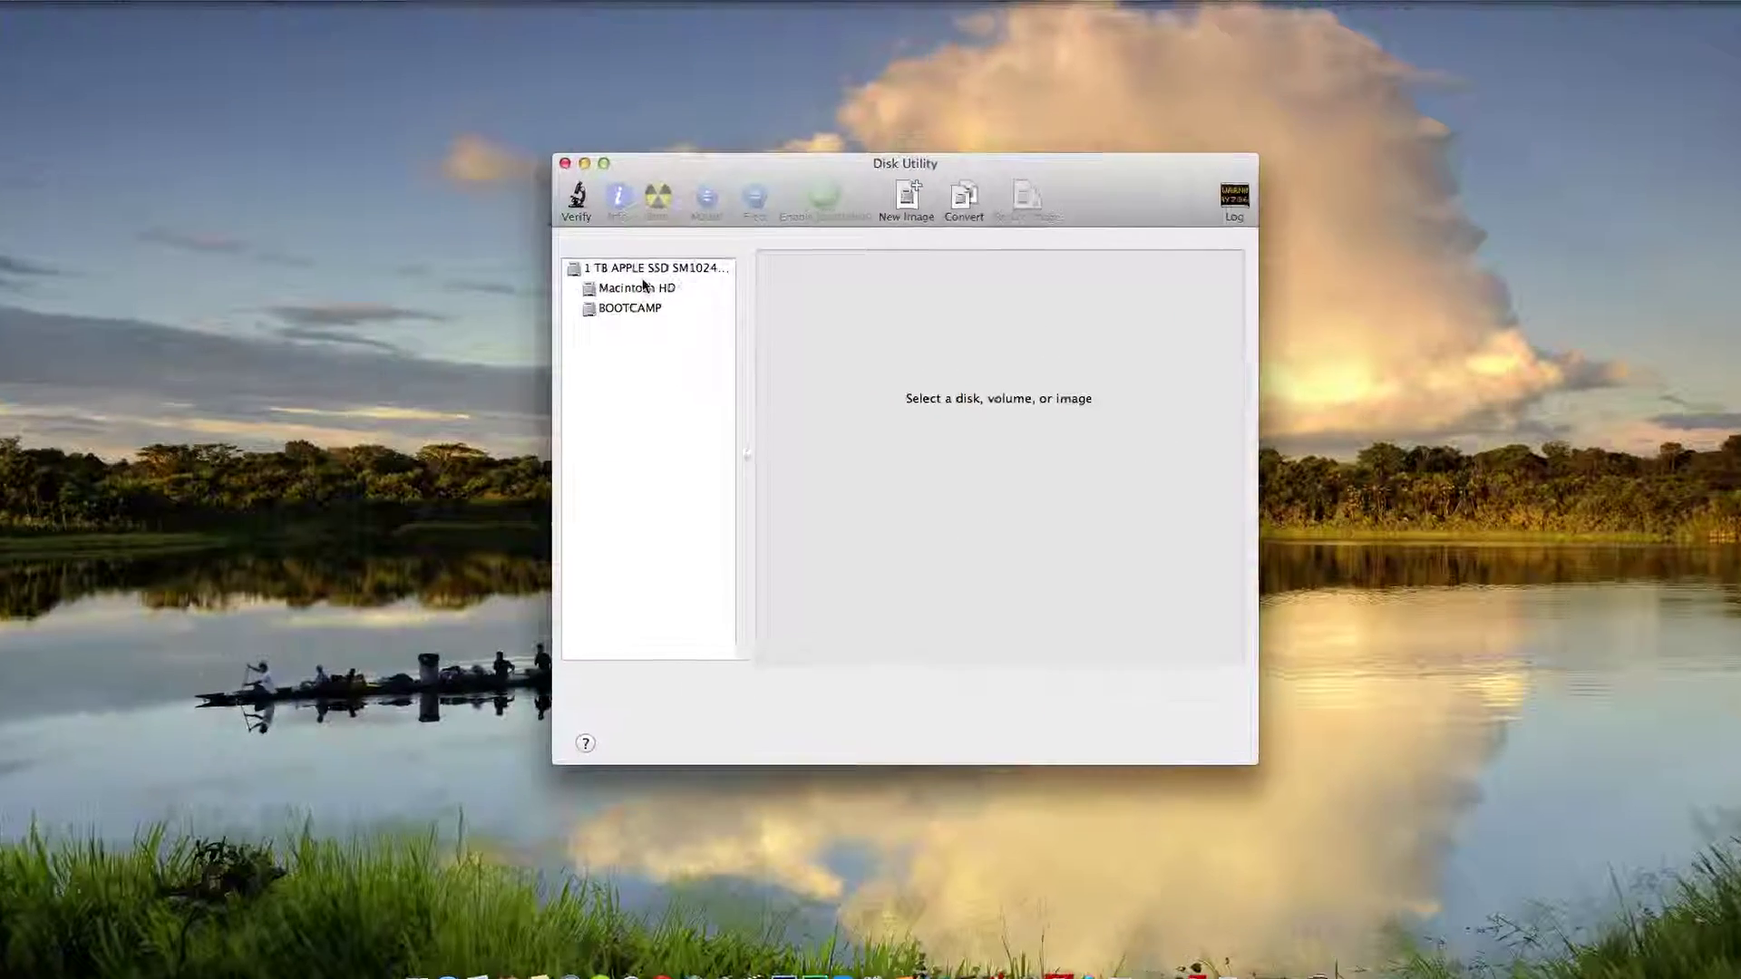
- Review the BOOTCAMP and Macintosh HD volumes, then show the 1 TB APPLE SSD's partition layout
click(634, 309)
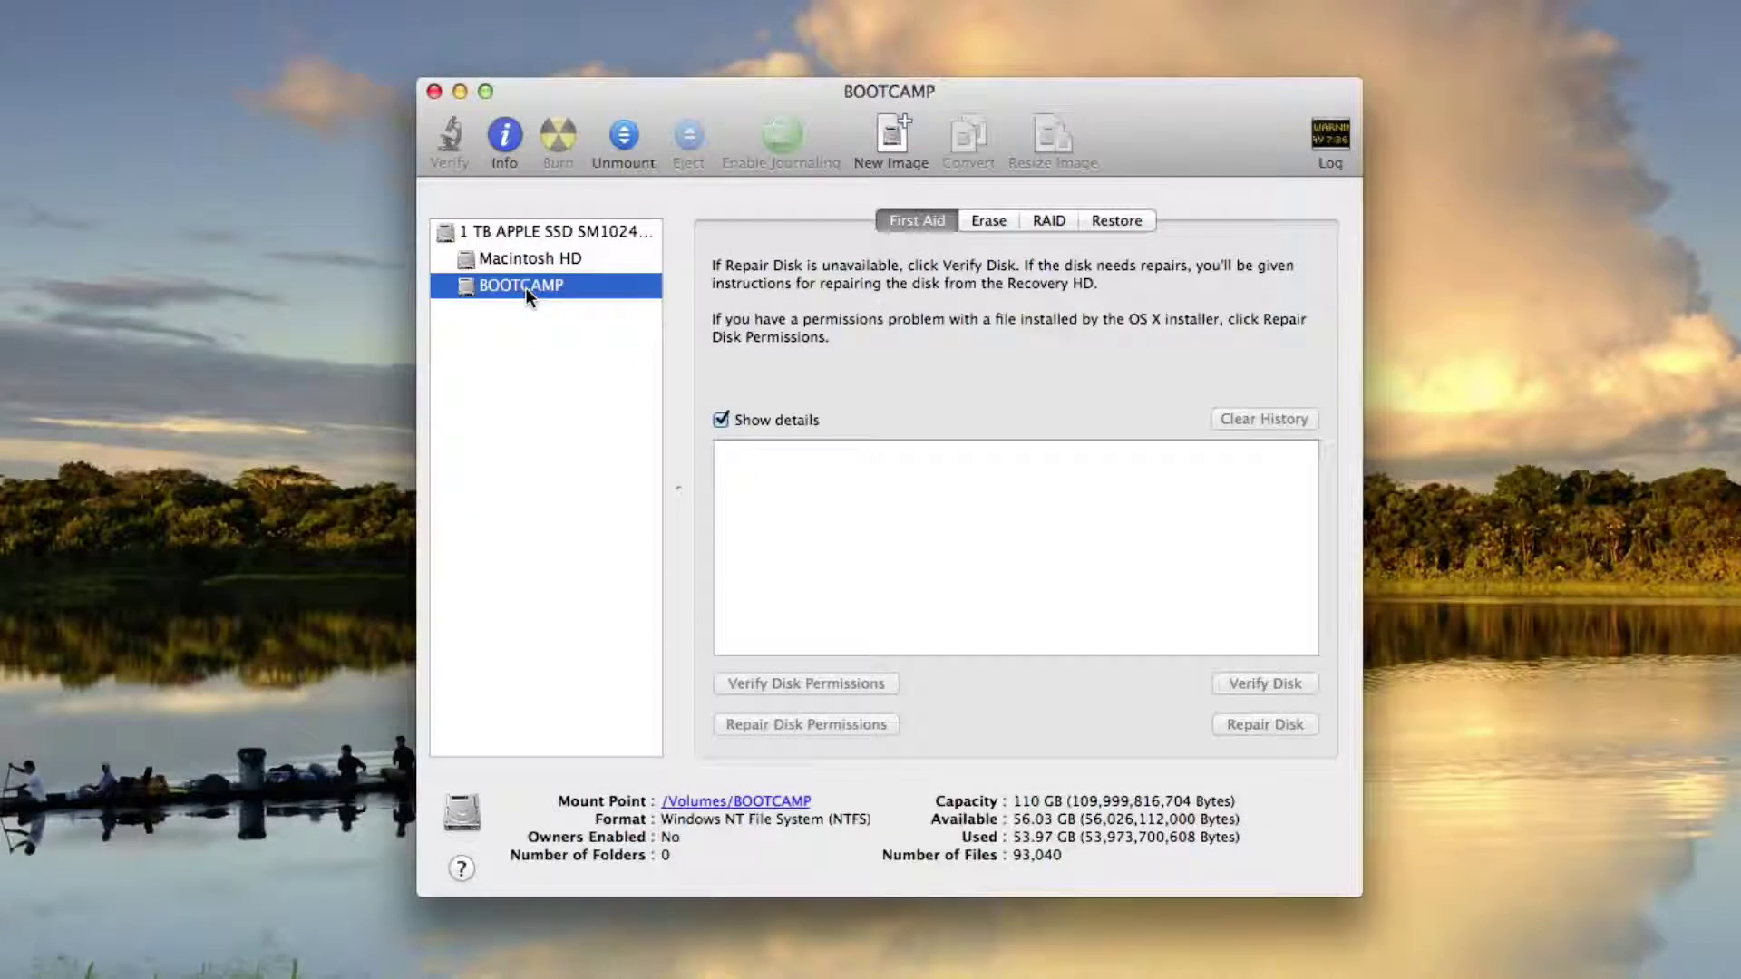
click(525, 252)
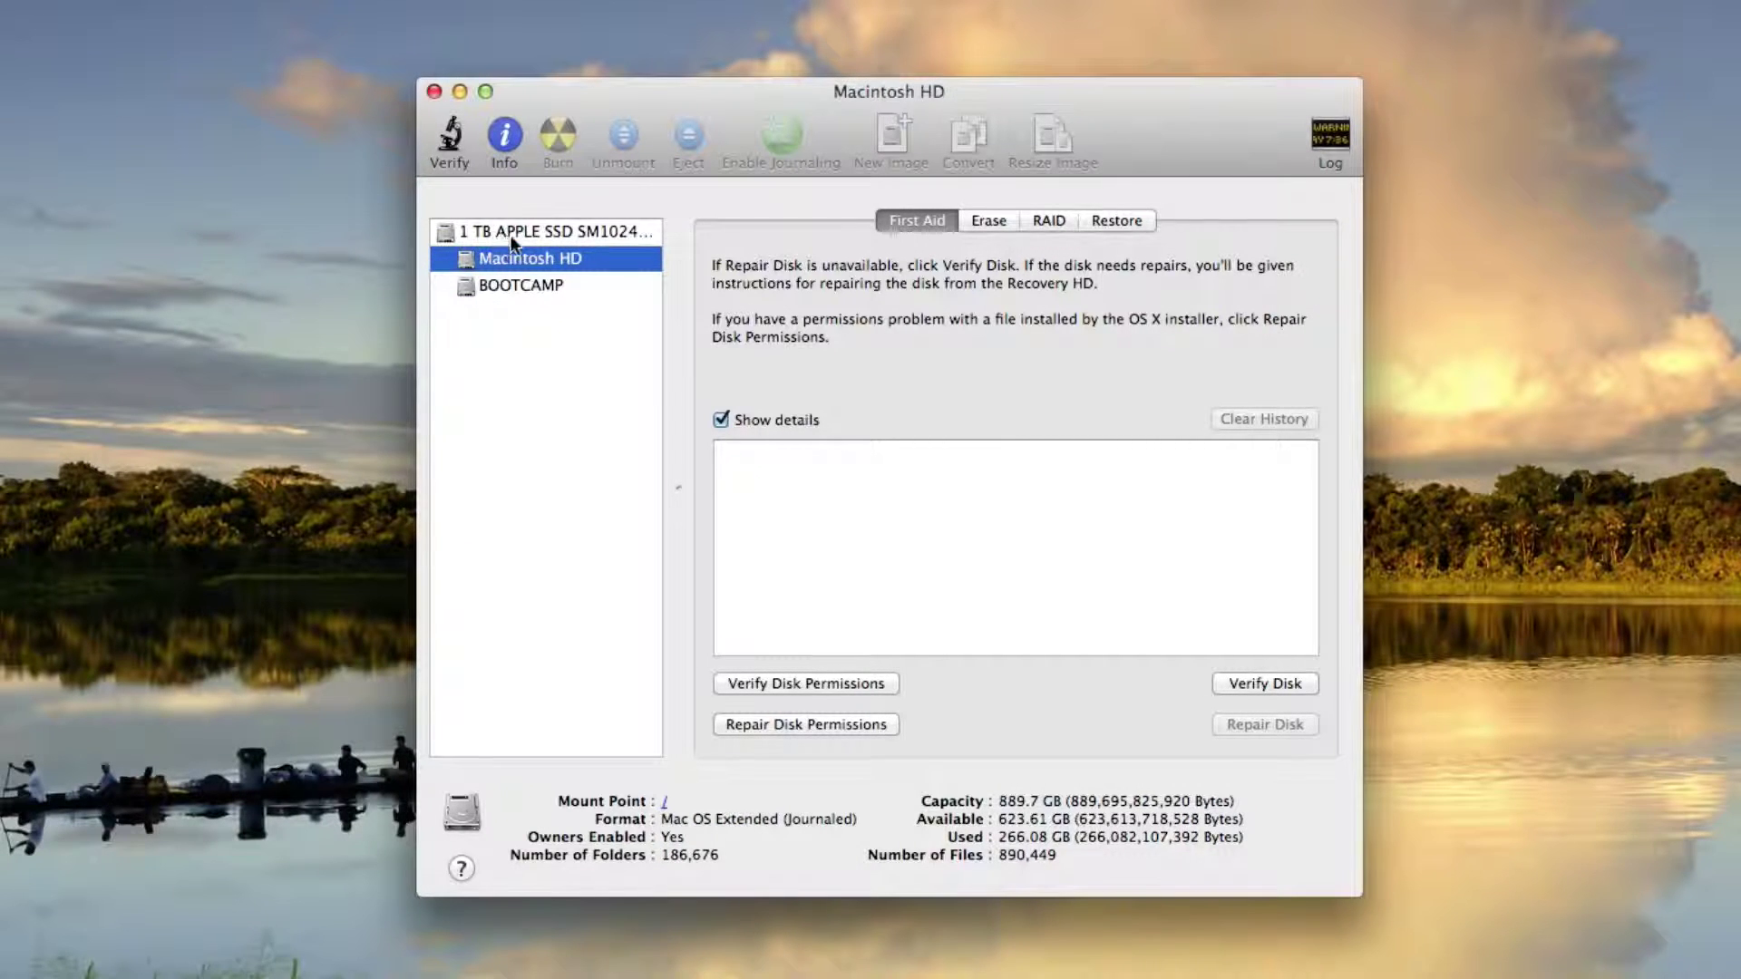
click(513, 238)
click(994, 223)
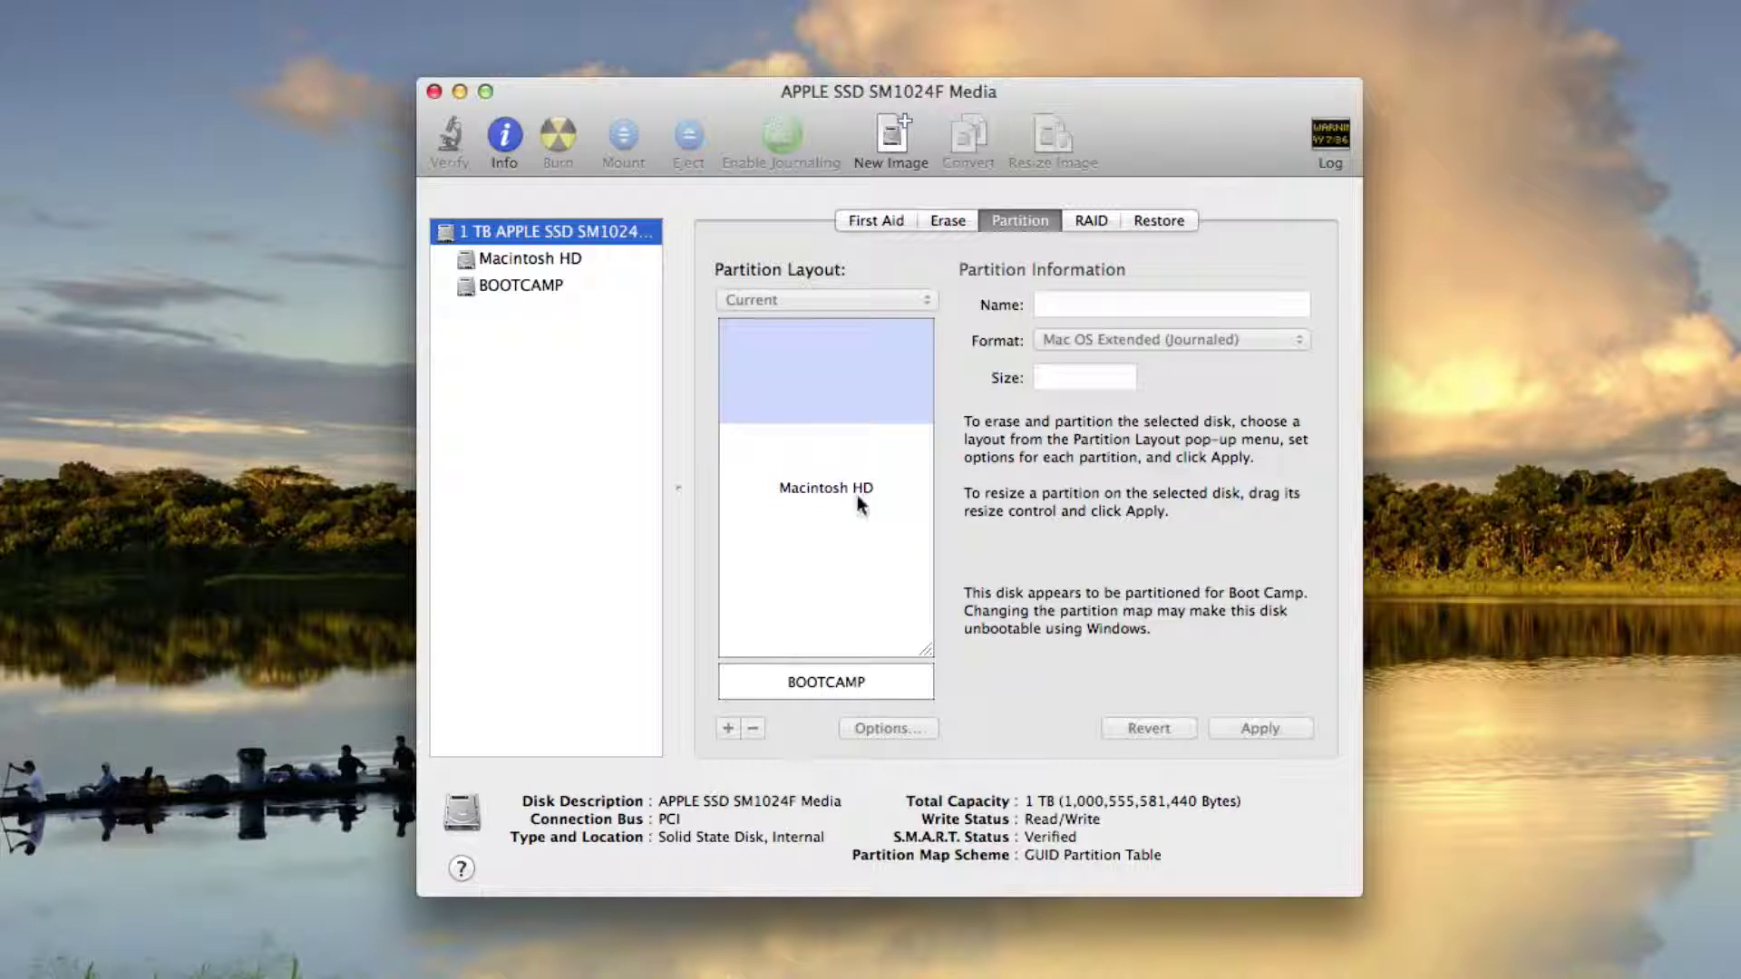
click(863, 684)
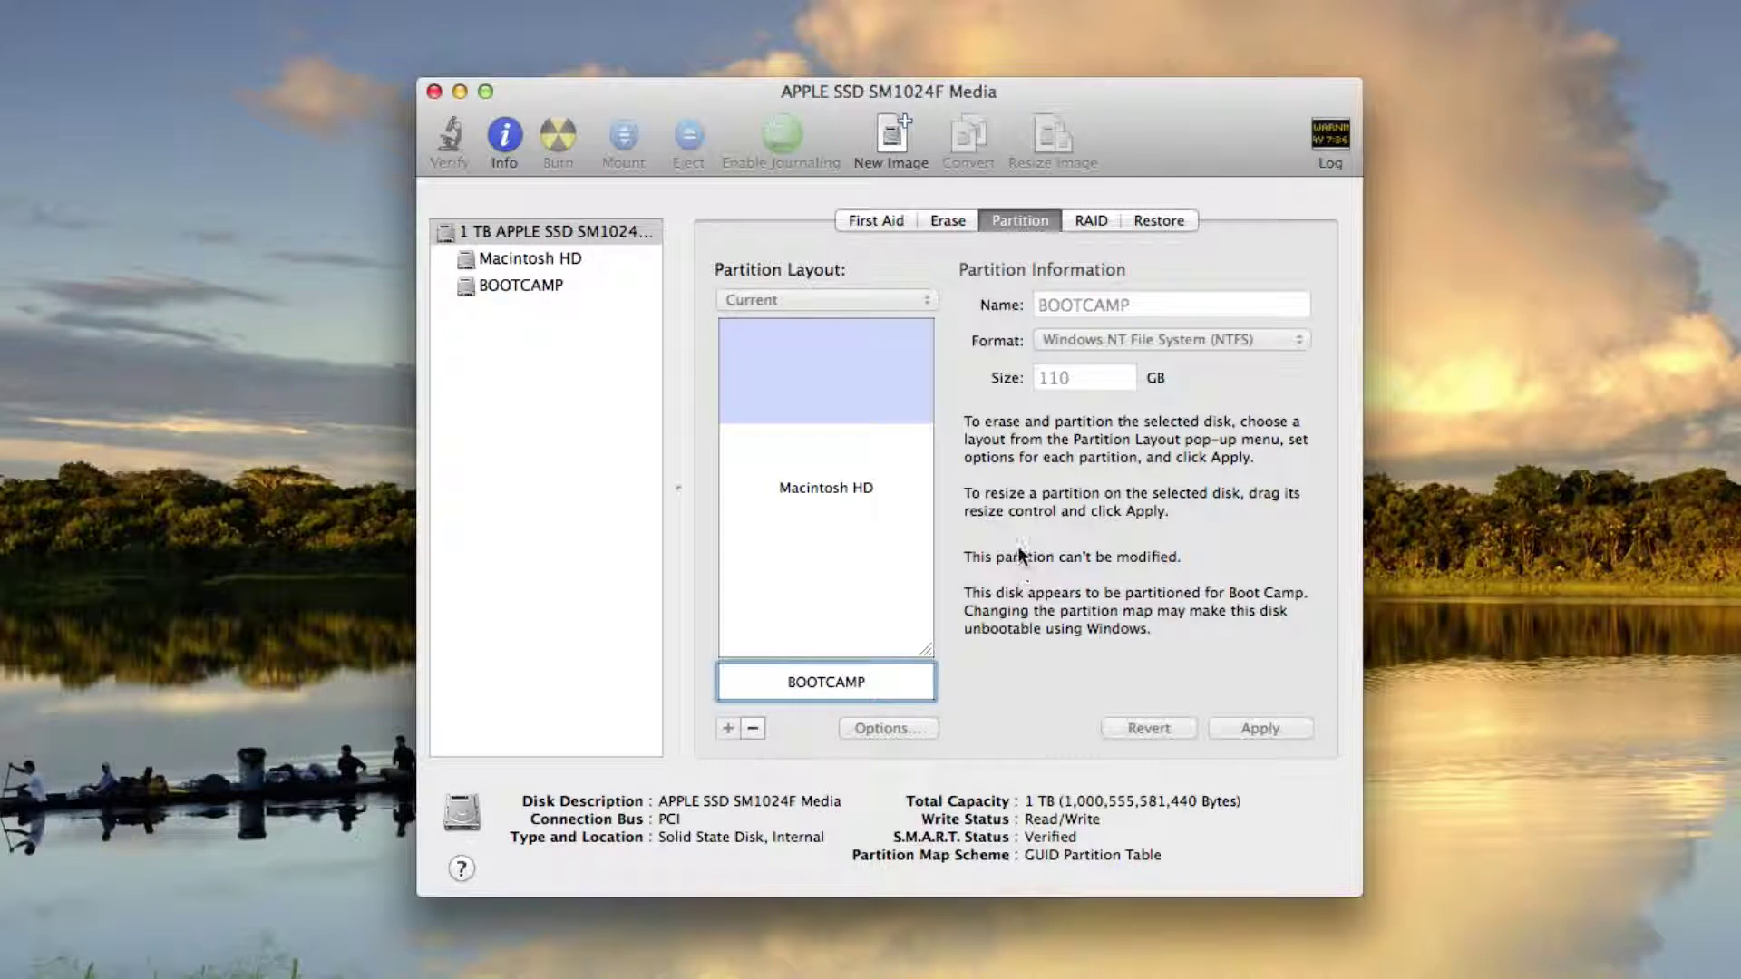
click(843, 523)
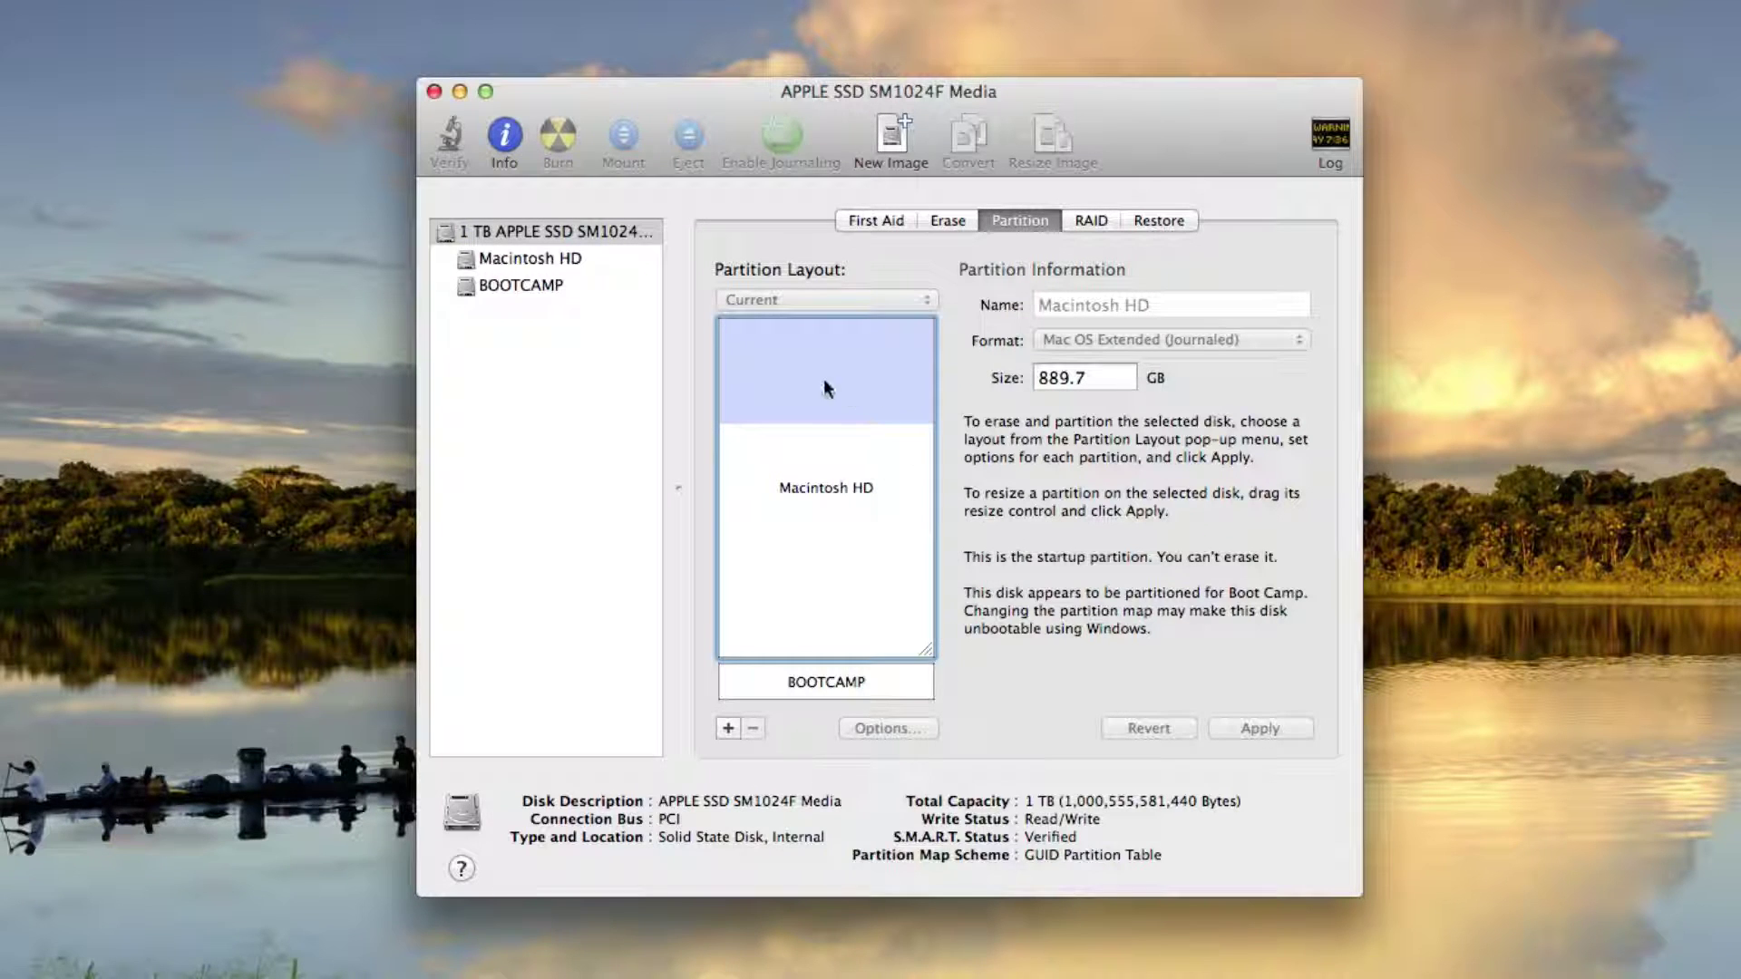
- Add a new partition, Macintosh HD 2, after Macintosh HD and roughly resize the split
click(729, 730)
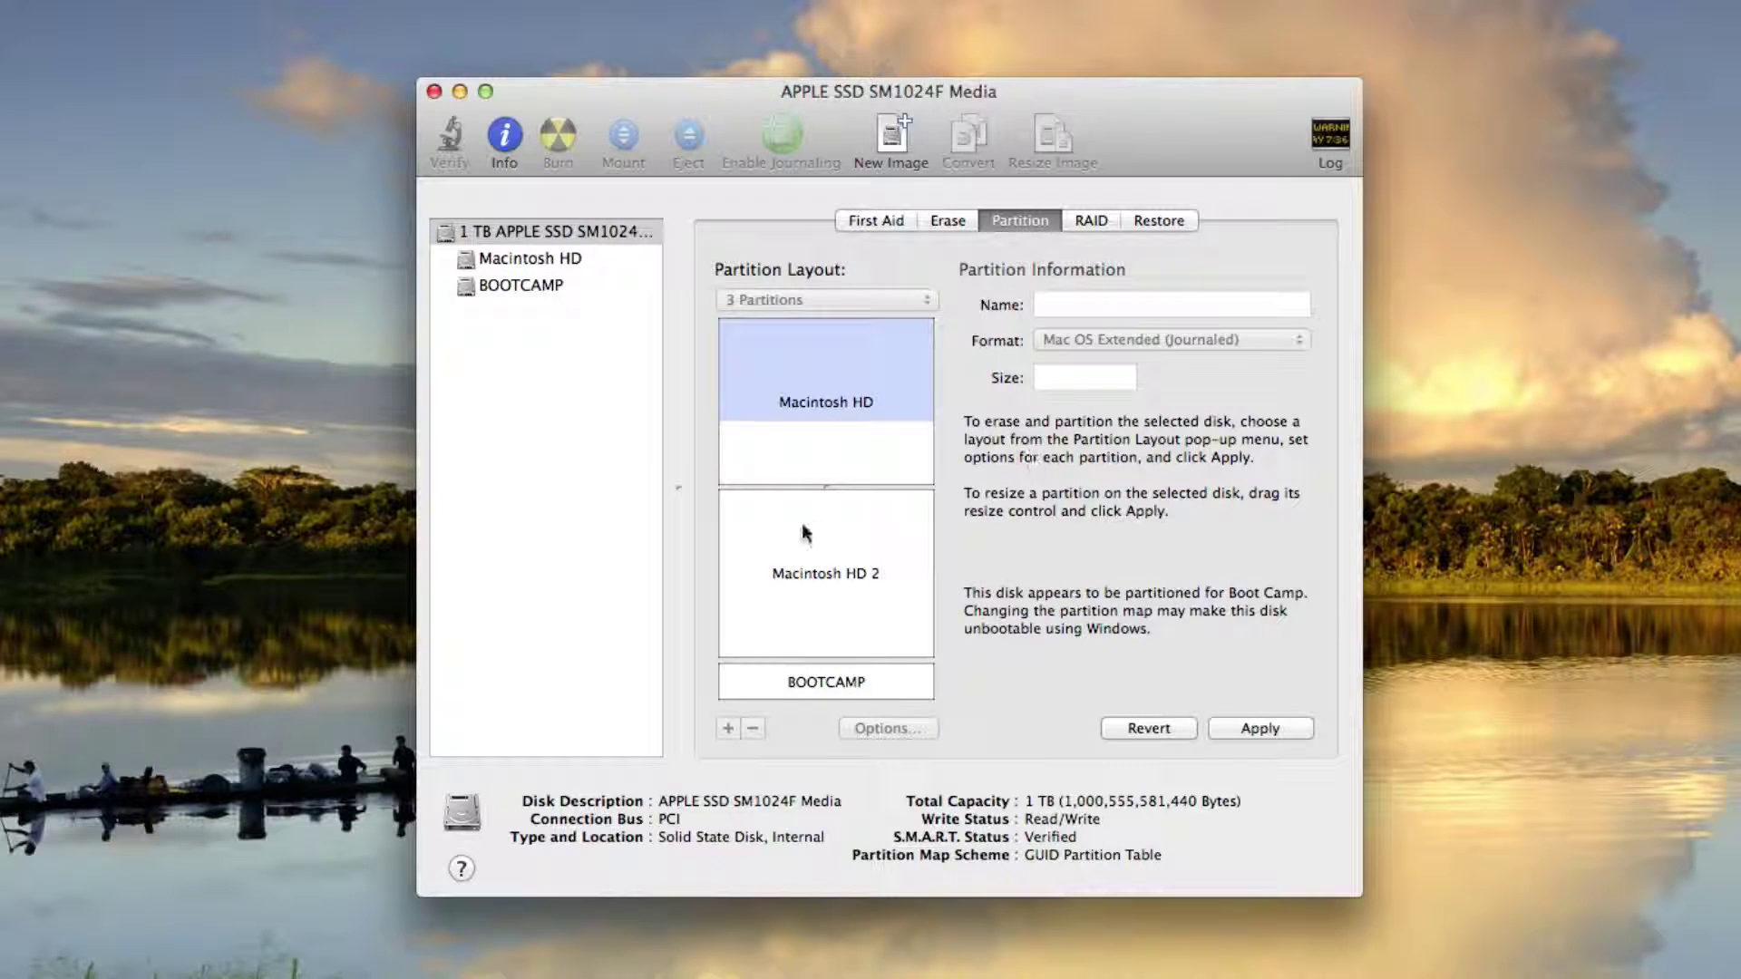
drag(813, 486, 786, 353)
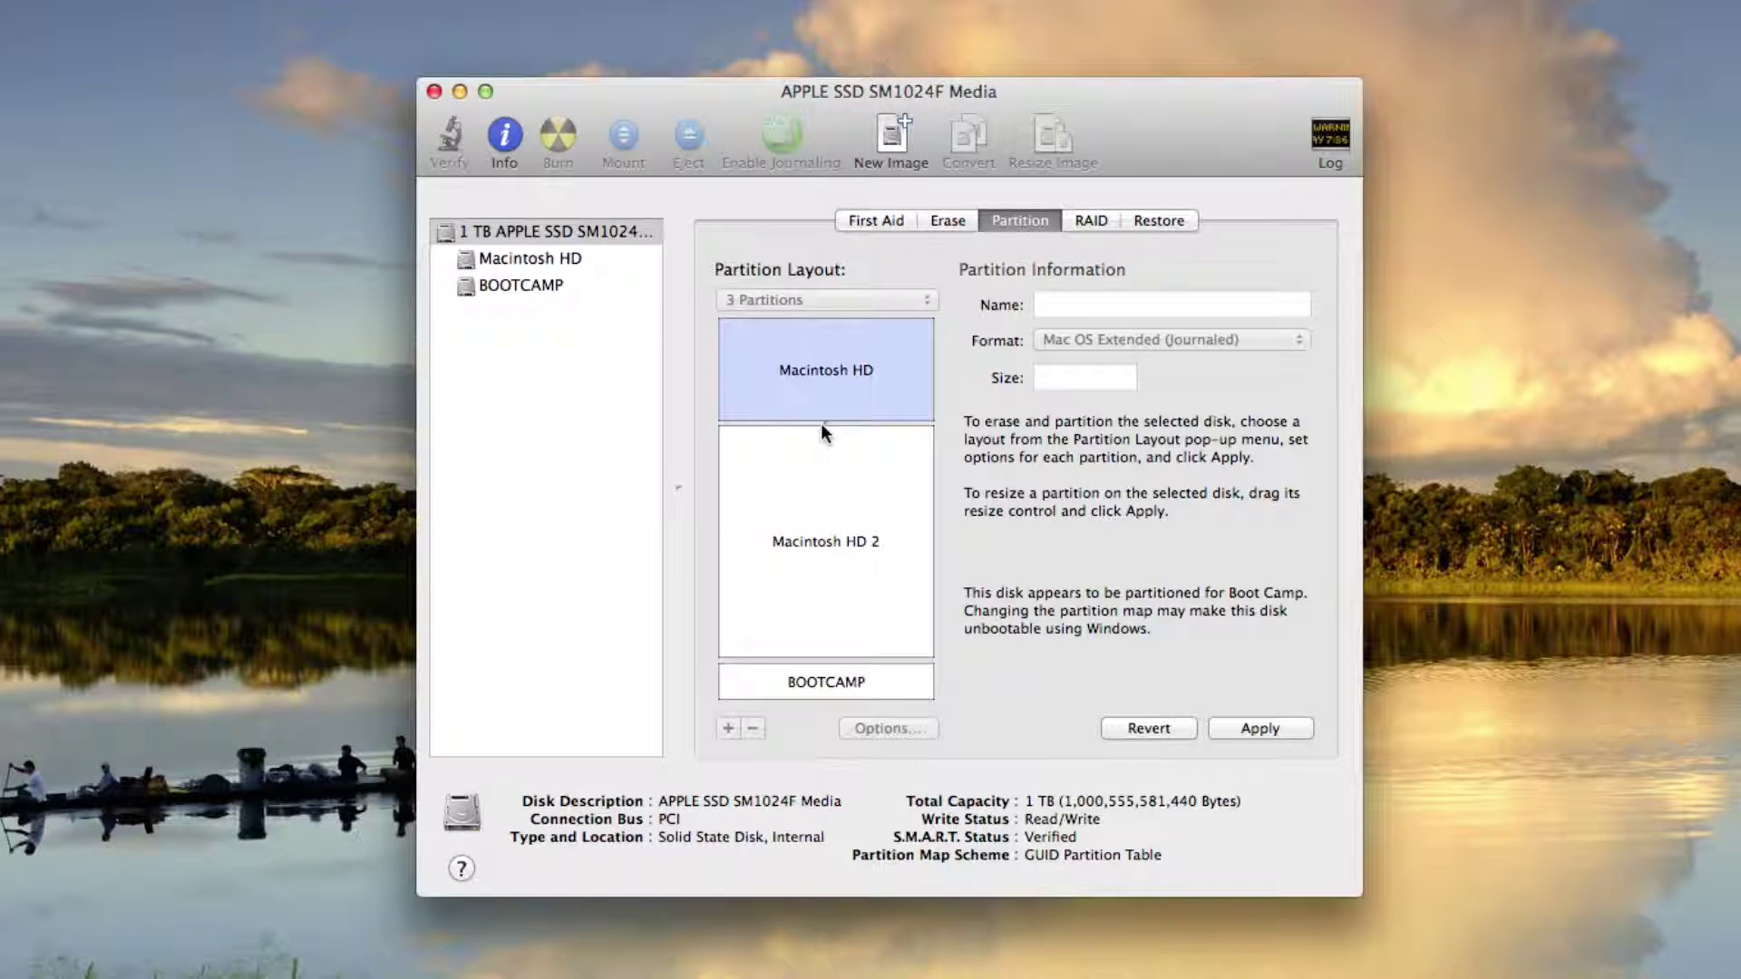
mouse_move(821, 426)
mouse_down()
mouse_move(819, 447)
mouse_move(813, 372)
mouse_move(819, 423)
mouse_up()
click(823, 481)
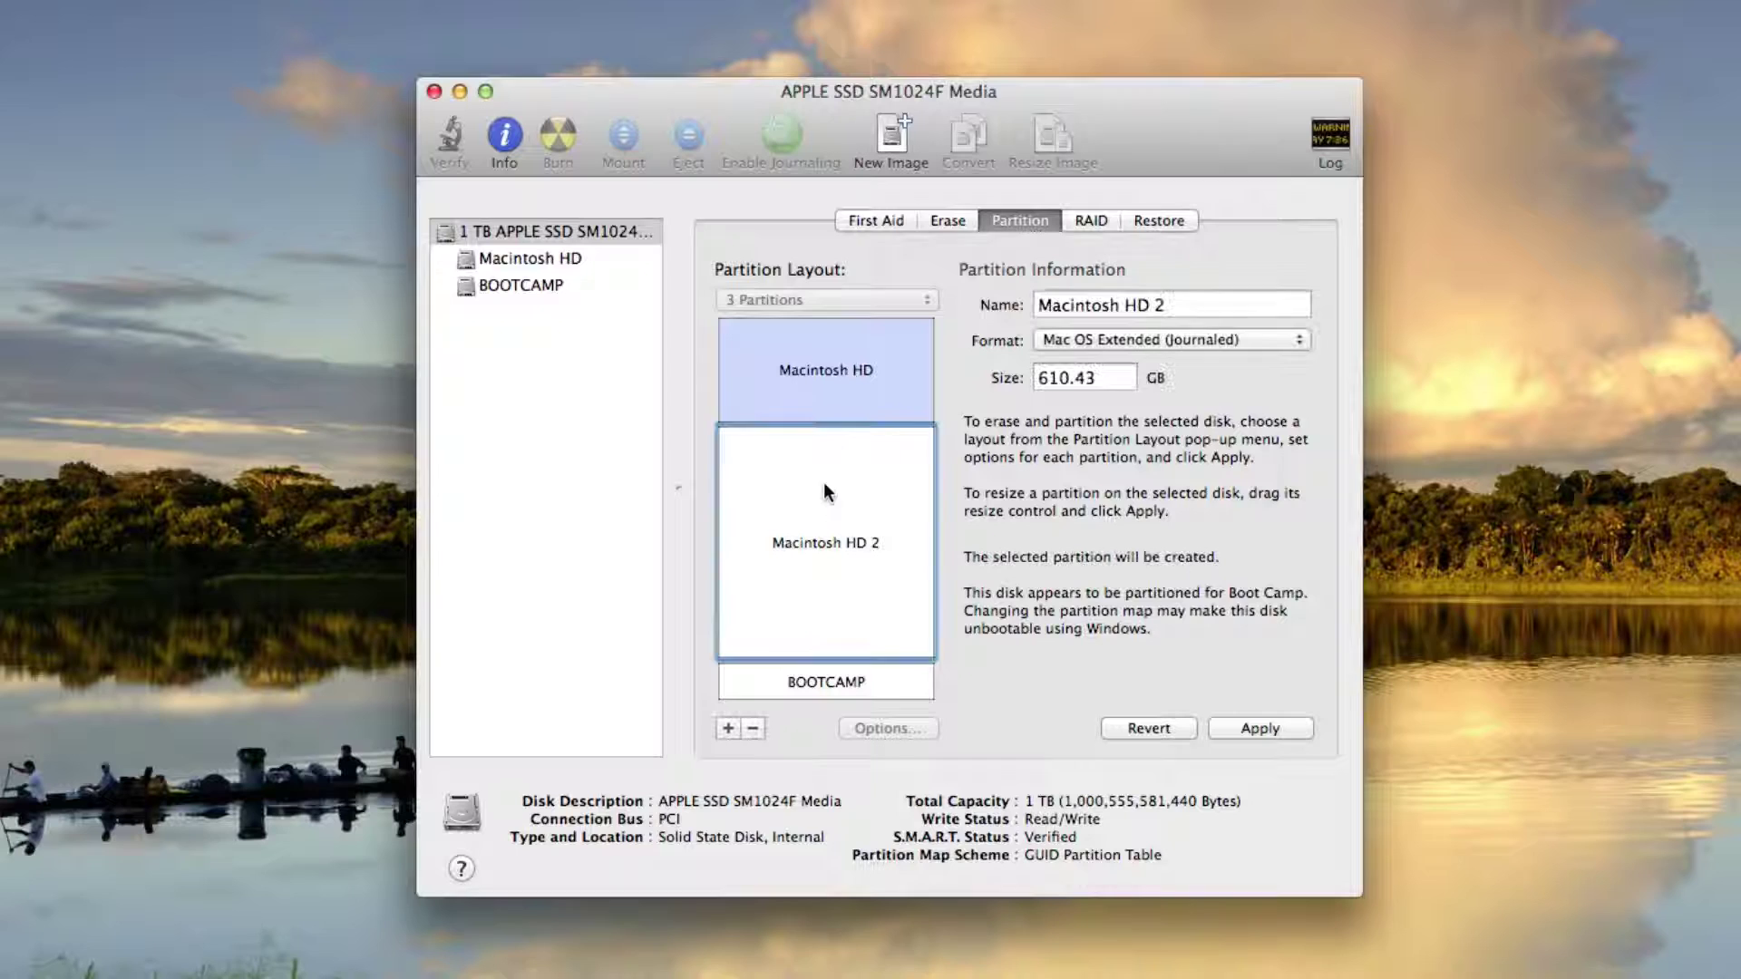
click(825, 403)
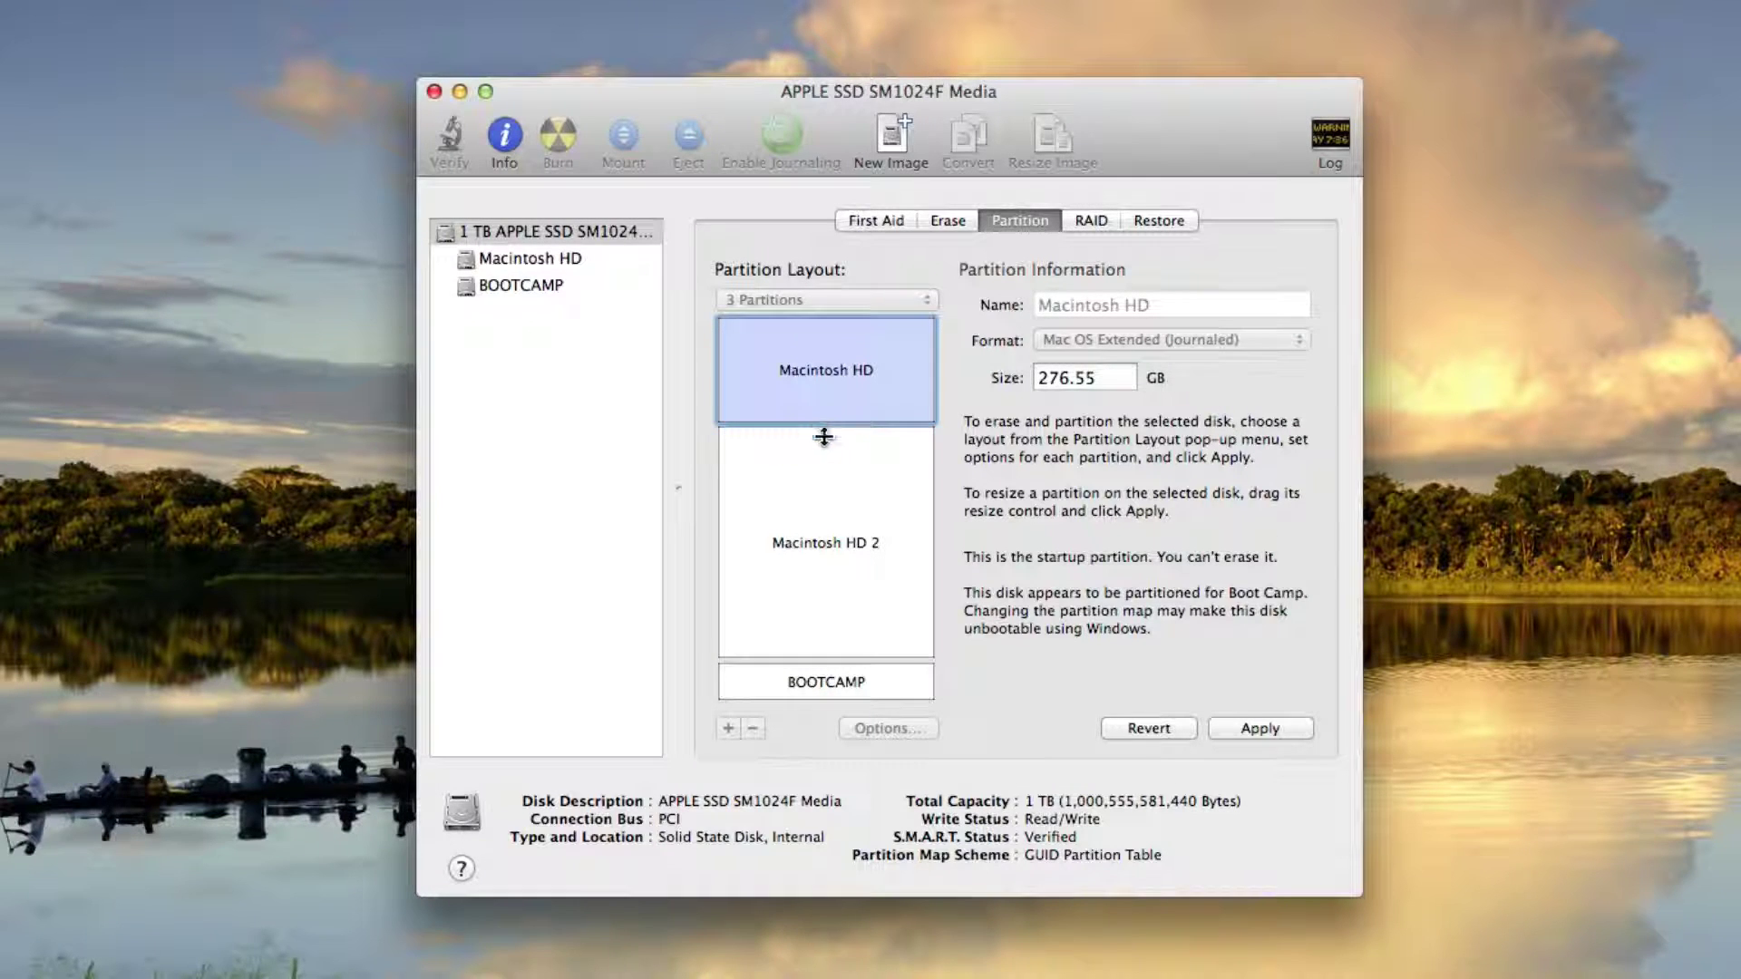
- Adjust the divider until Macintosh HD 2 is 104.55 GB and Macintosh HD is 782.43 GB
drag(823, 425, 825, 597)
click(836, 628)
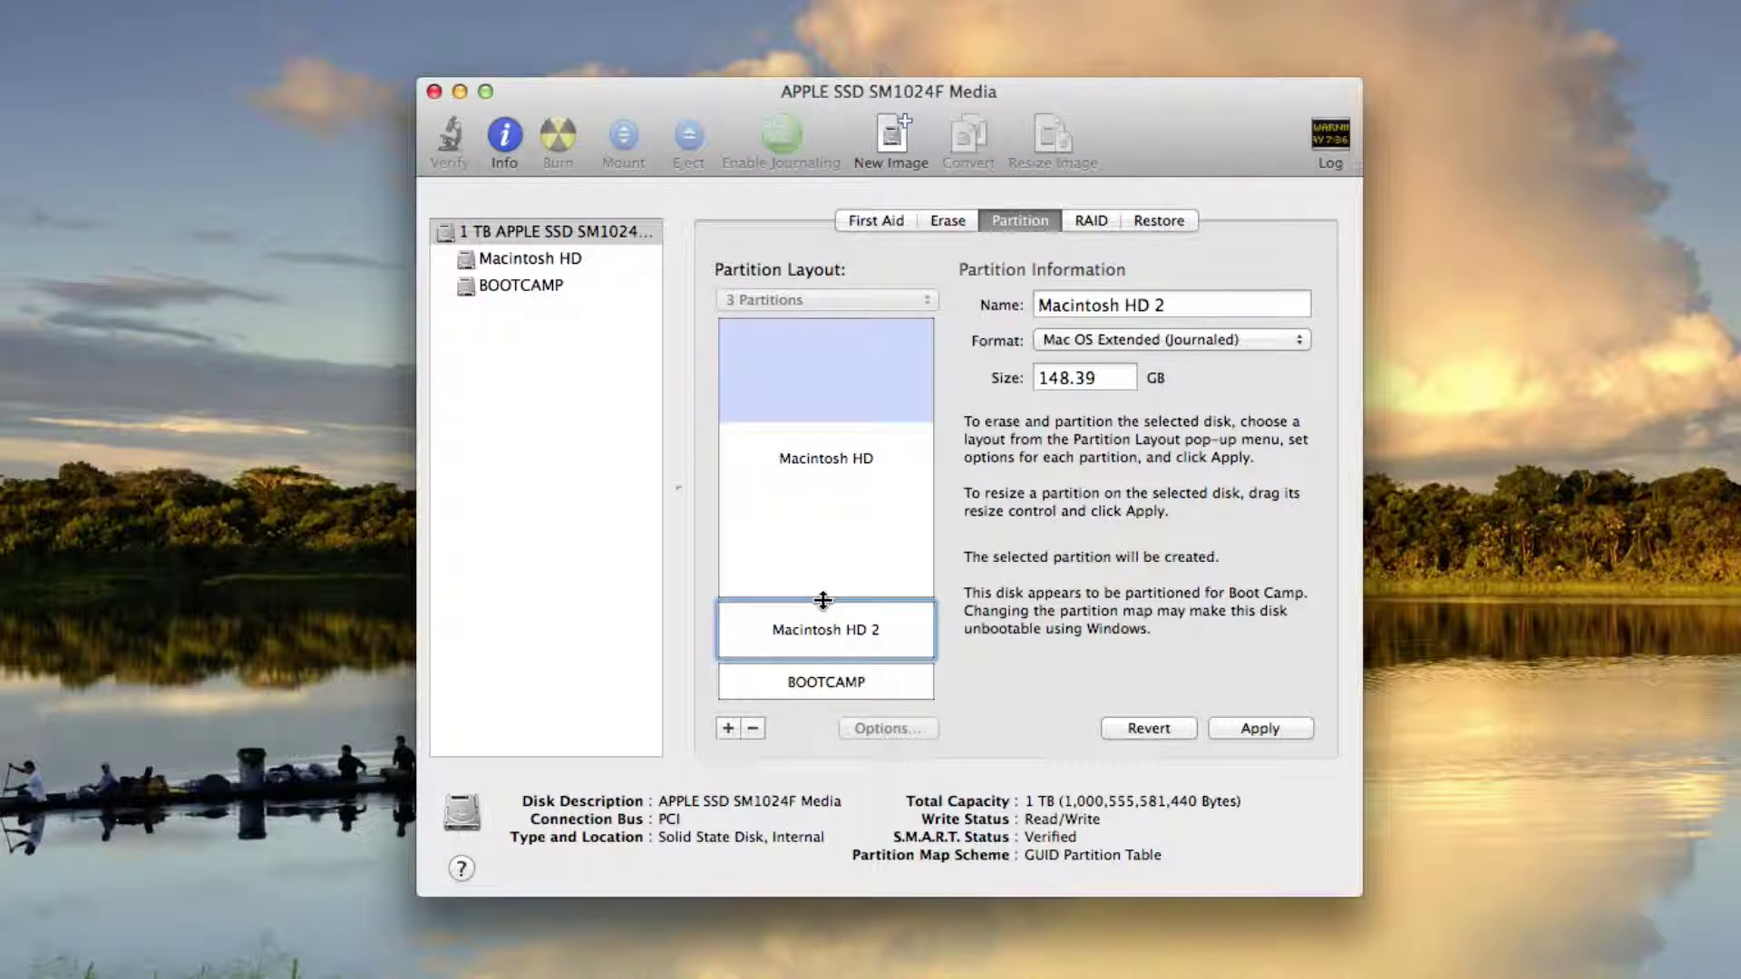
drag(823, 599, 827, 618)
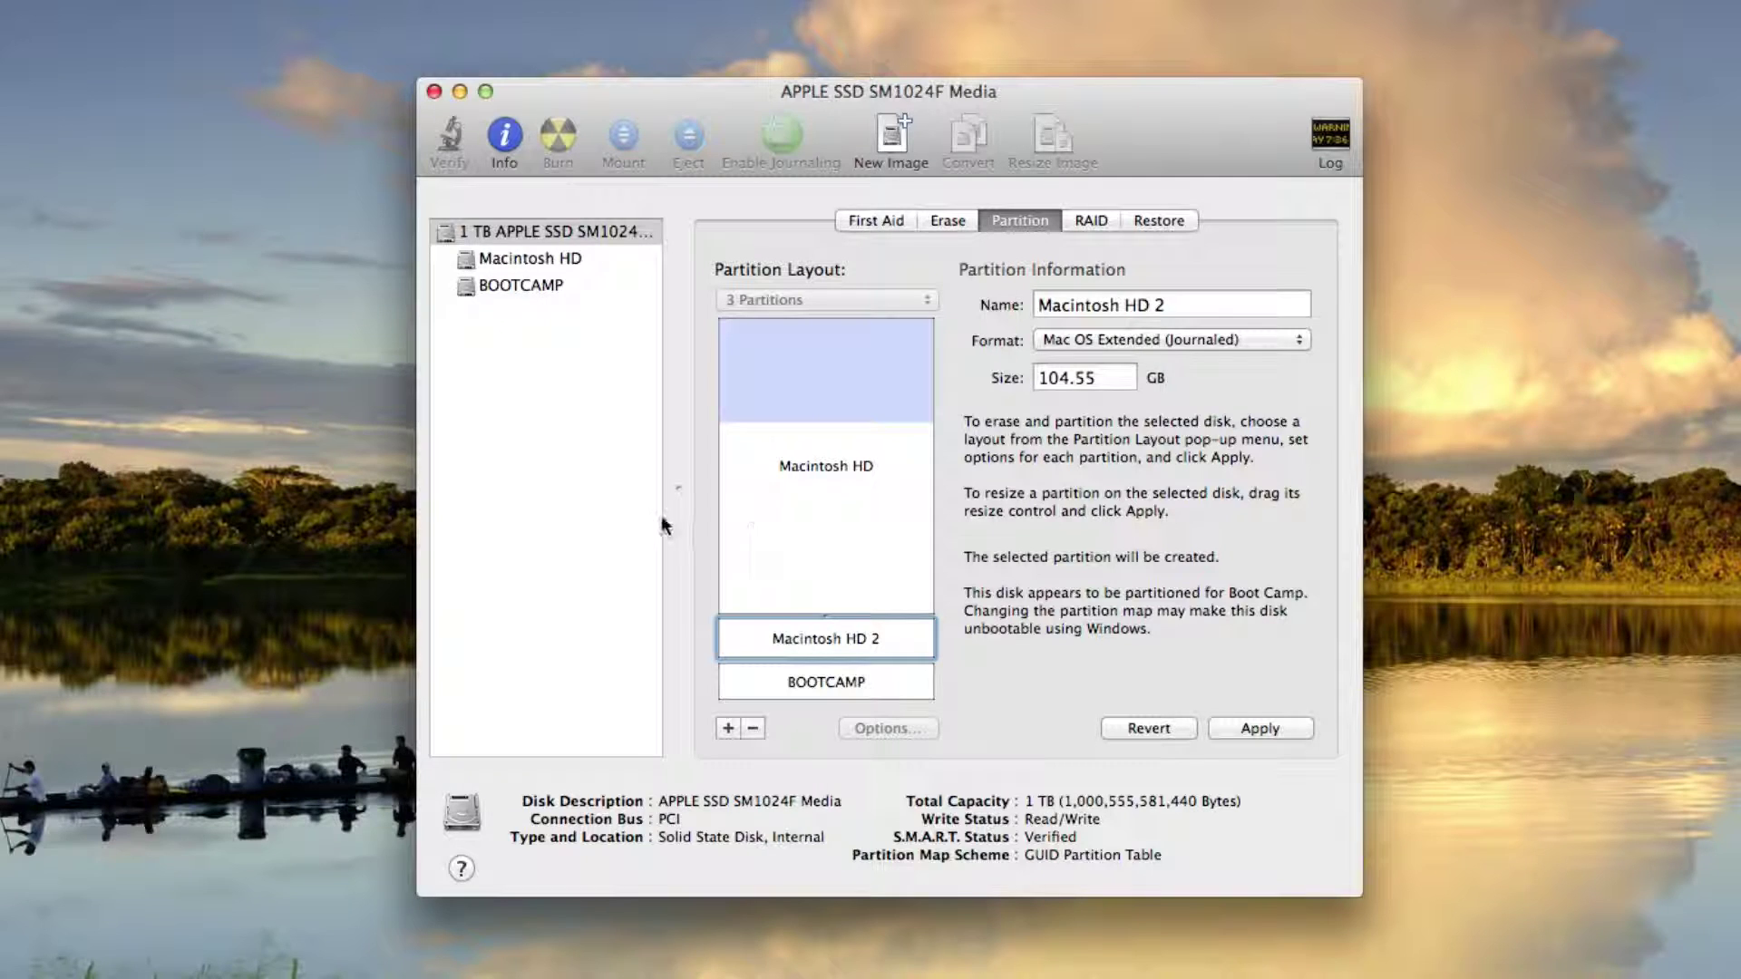
click(798, 509)
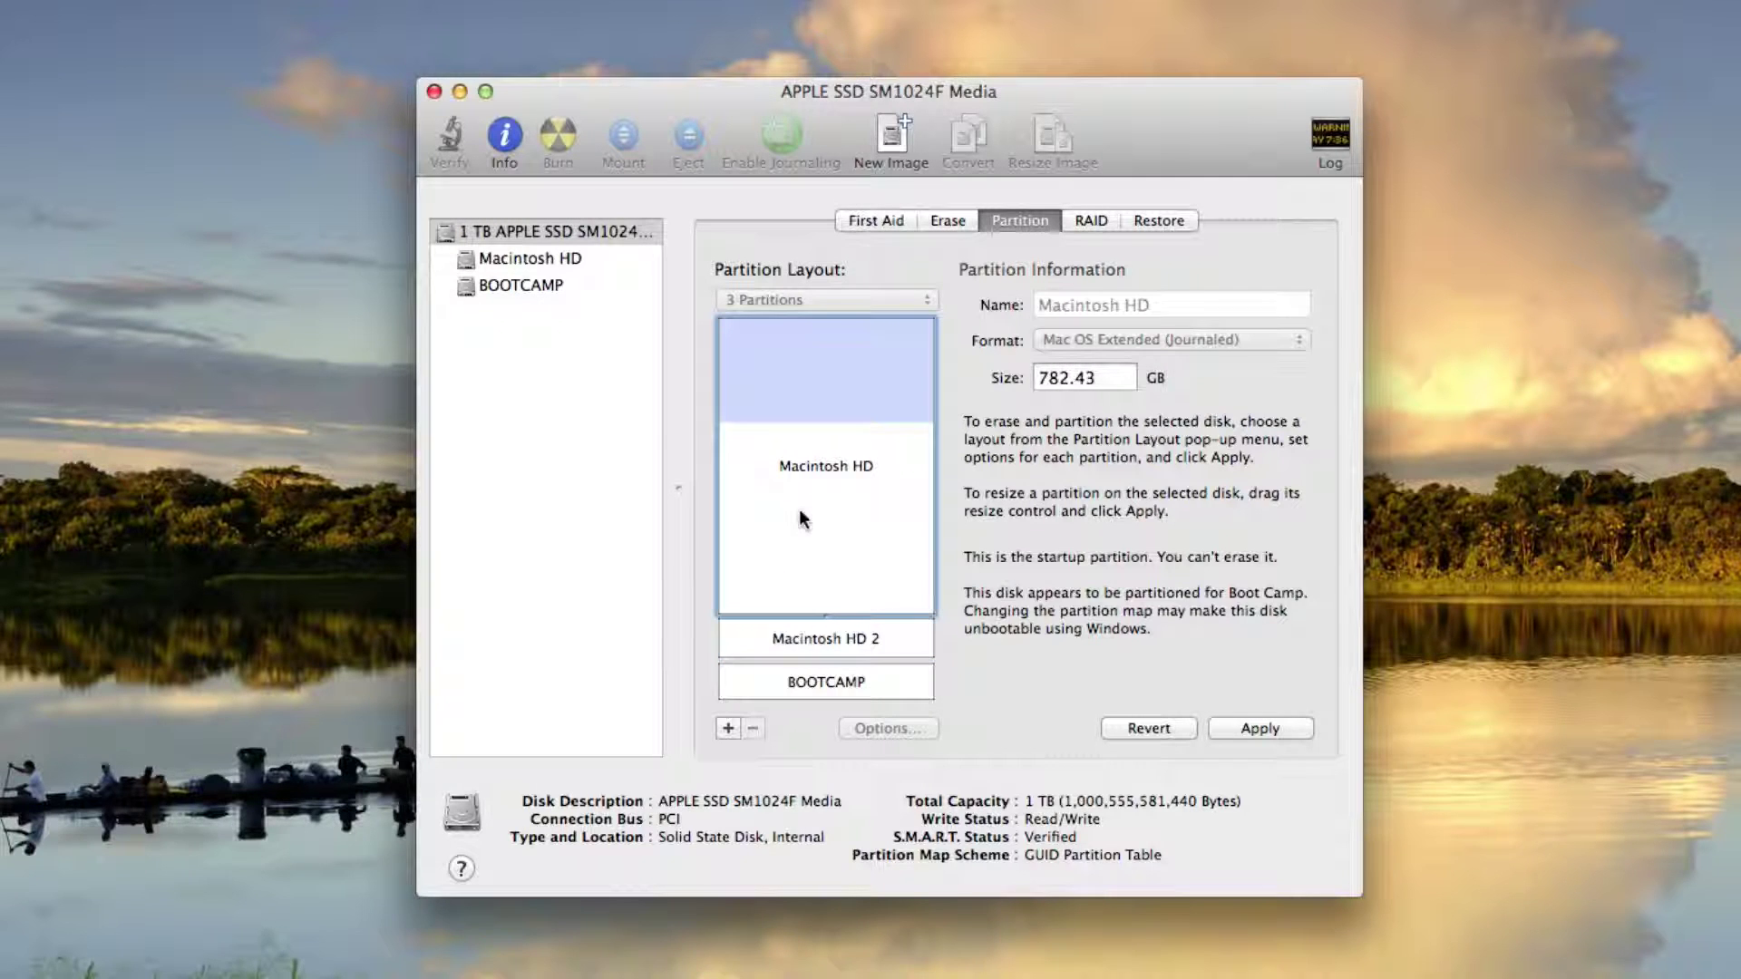
click(897, 635)
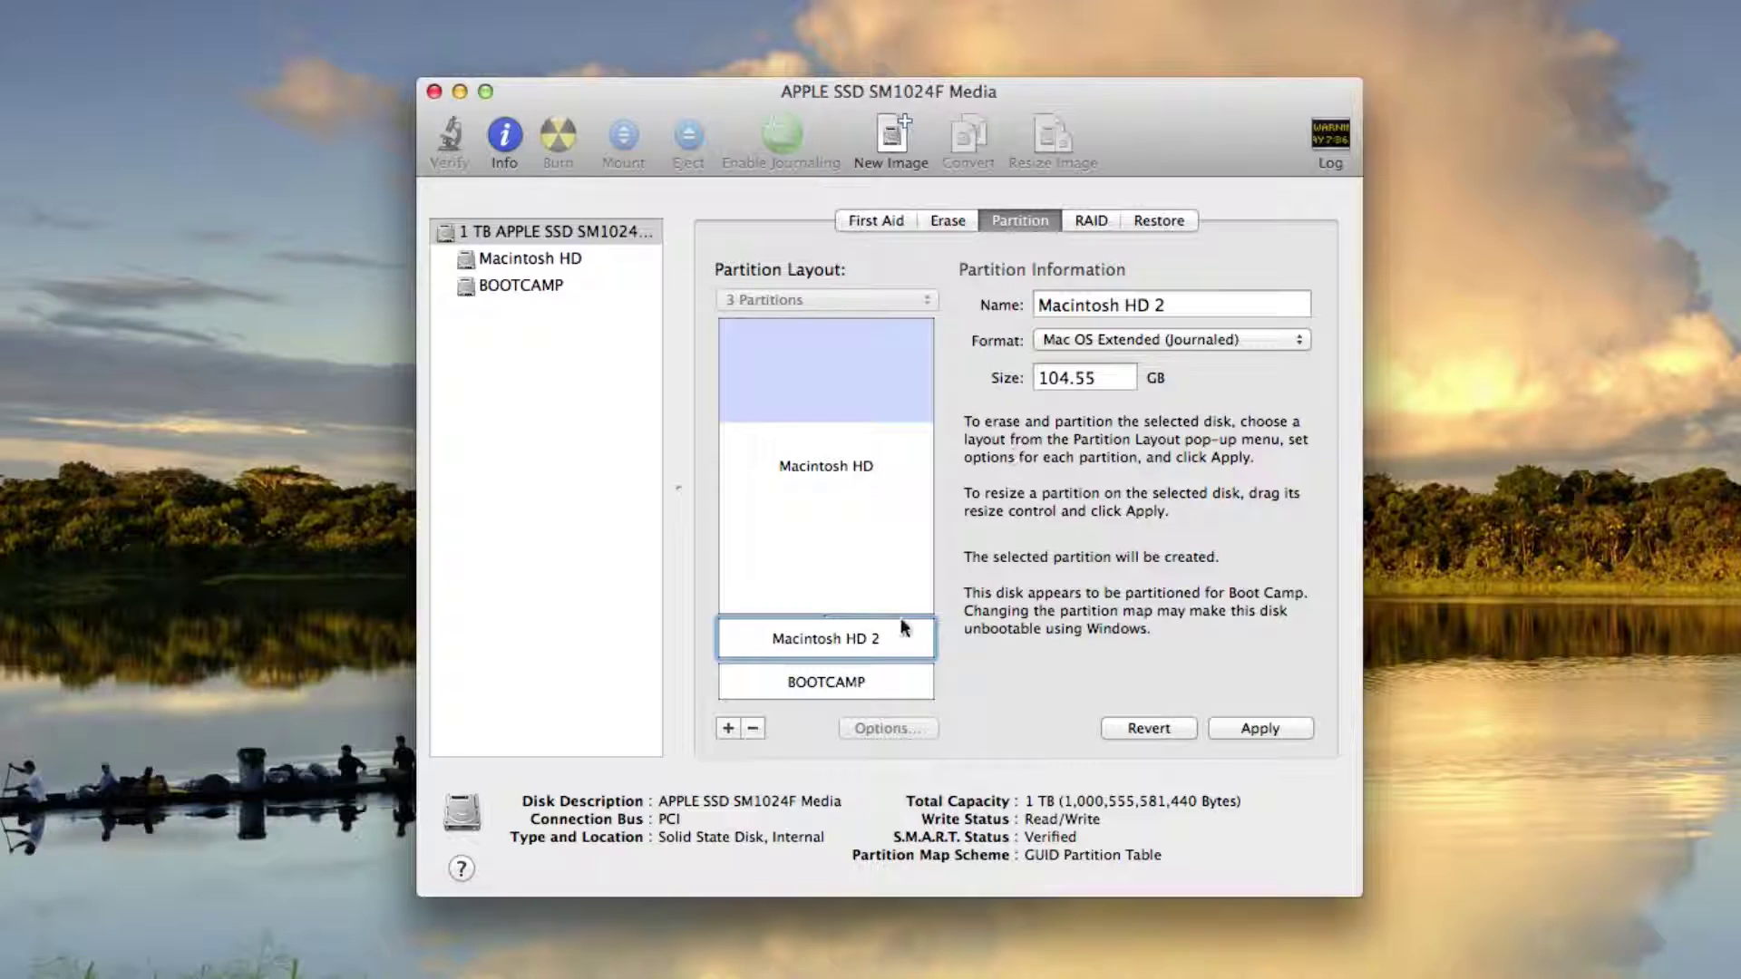
mouse_move(900, 618)
- Rename Macintosh HD 2 to 'Yosemite' and apply the new partition layout
triple_click(1159, 305)
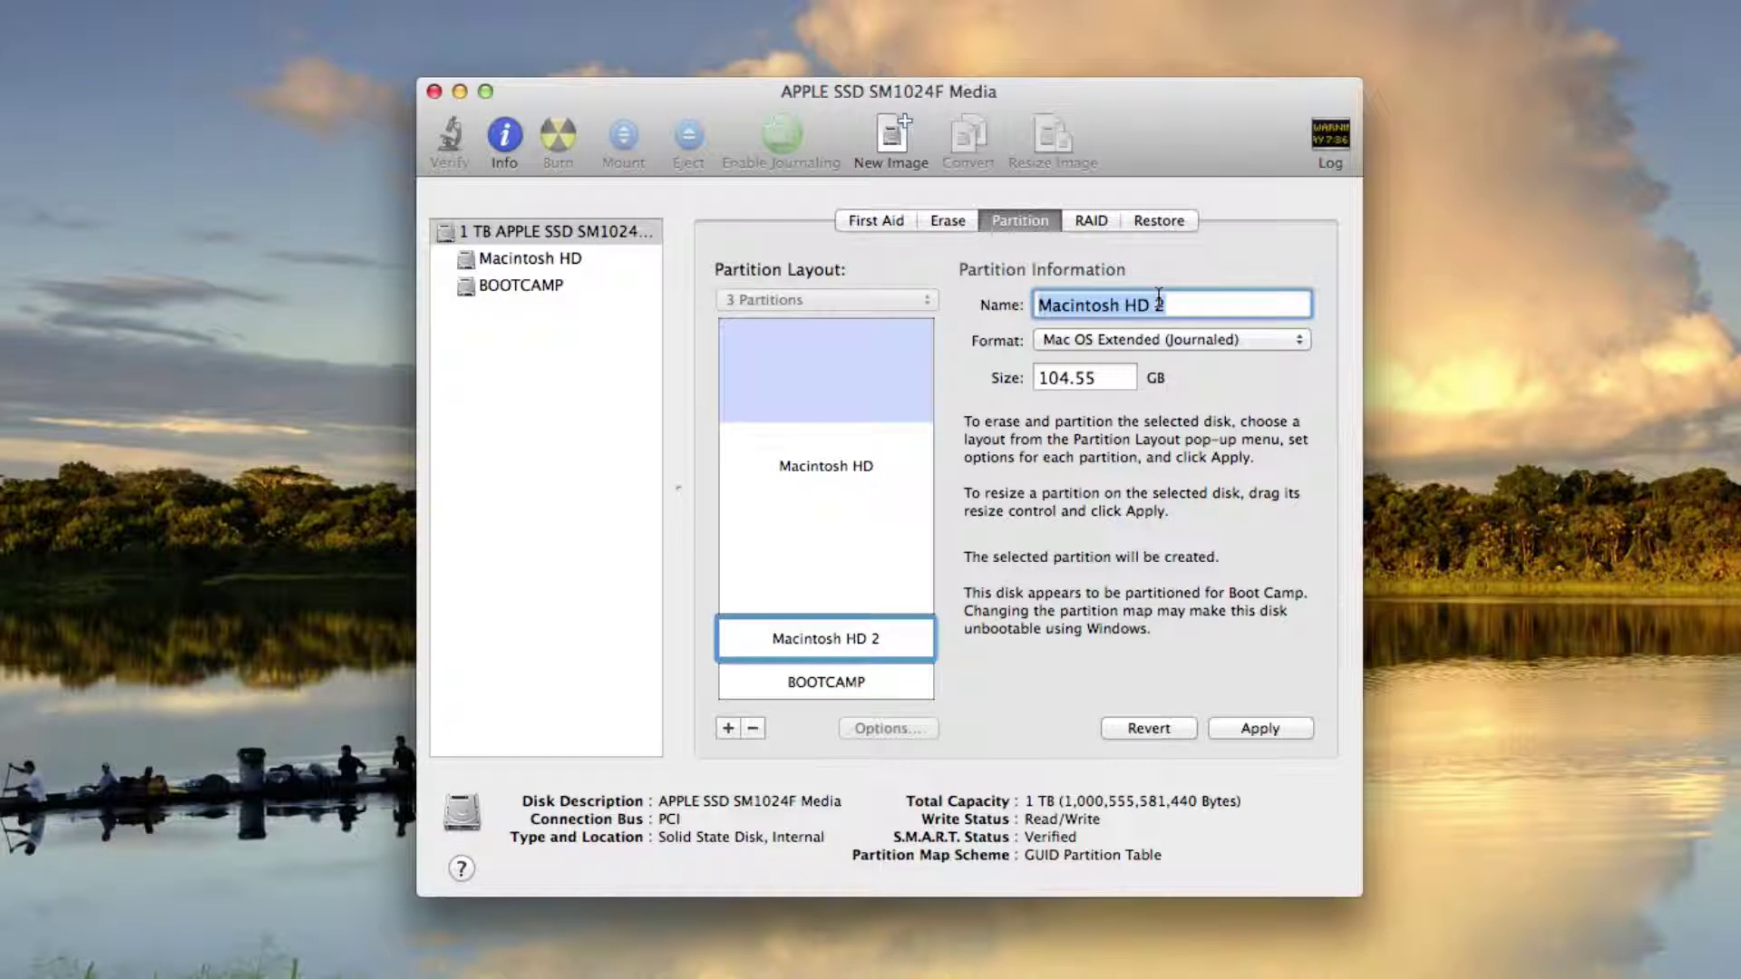
text(Yose)
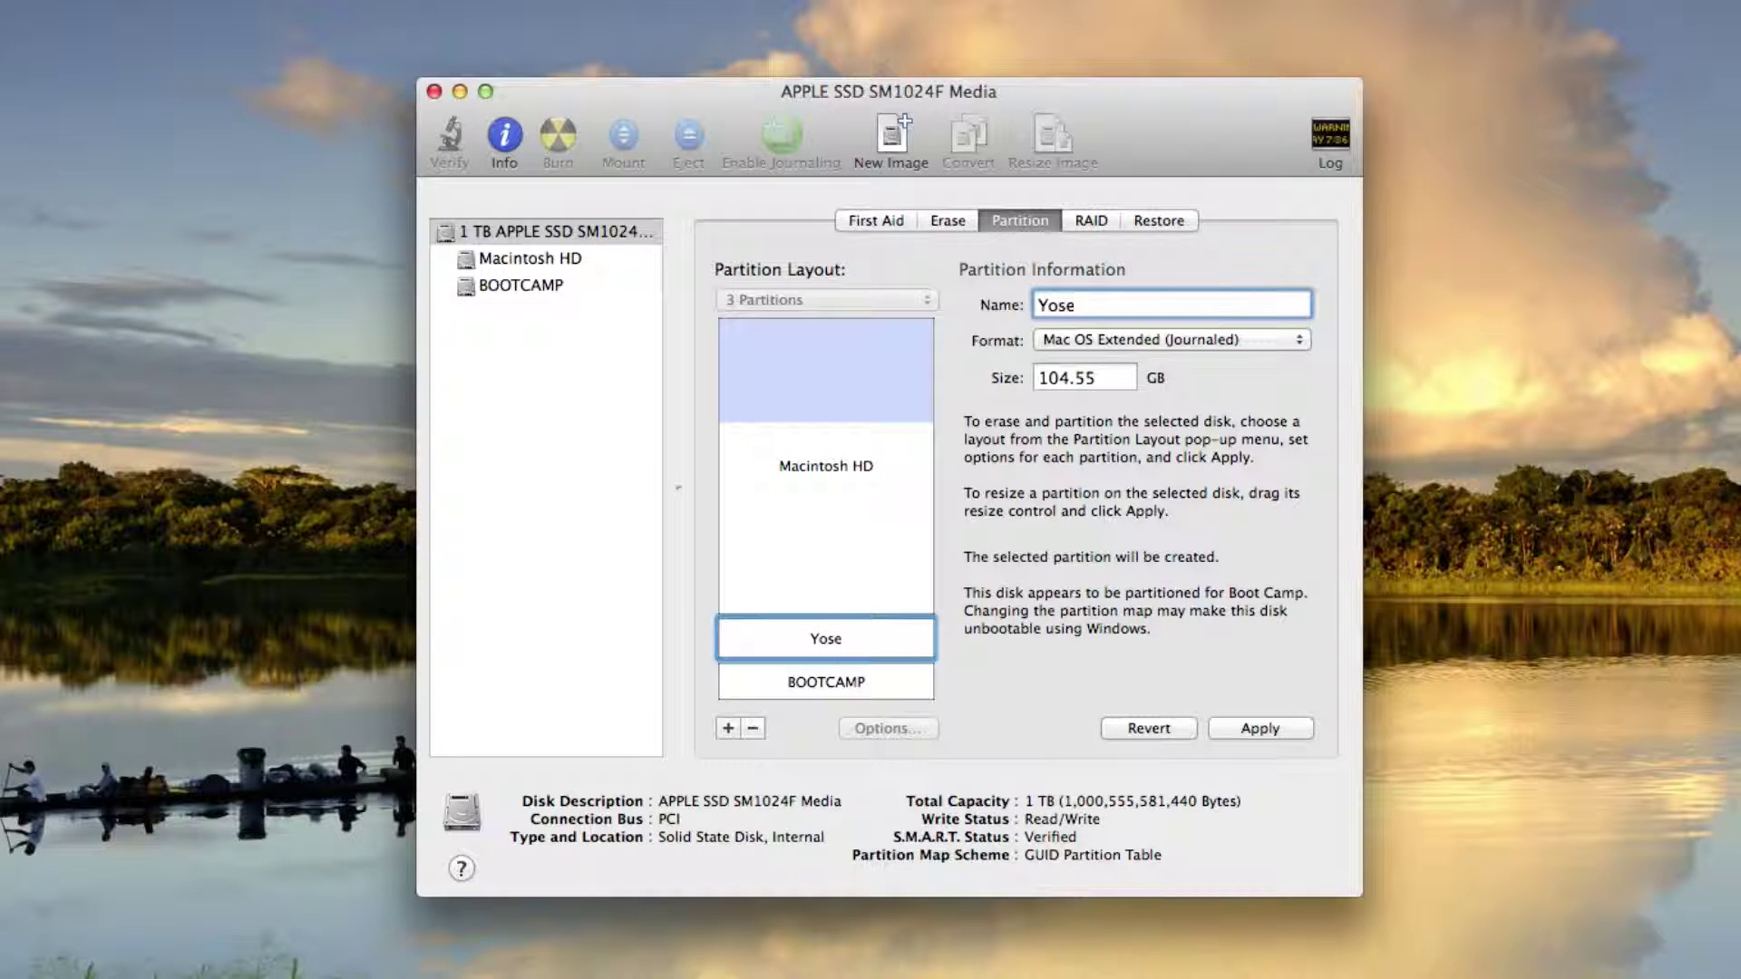
text(mite)
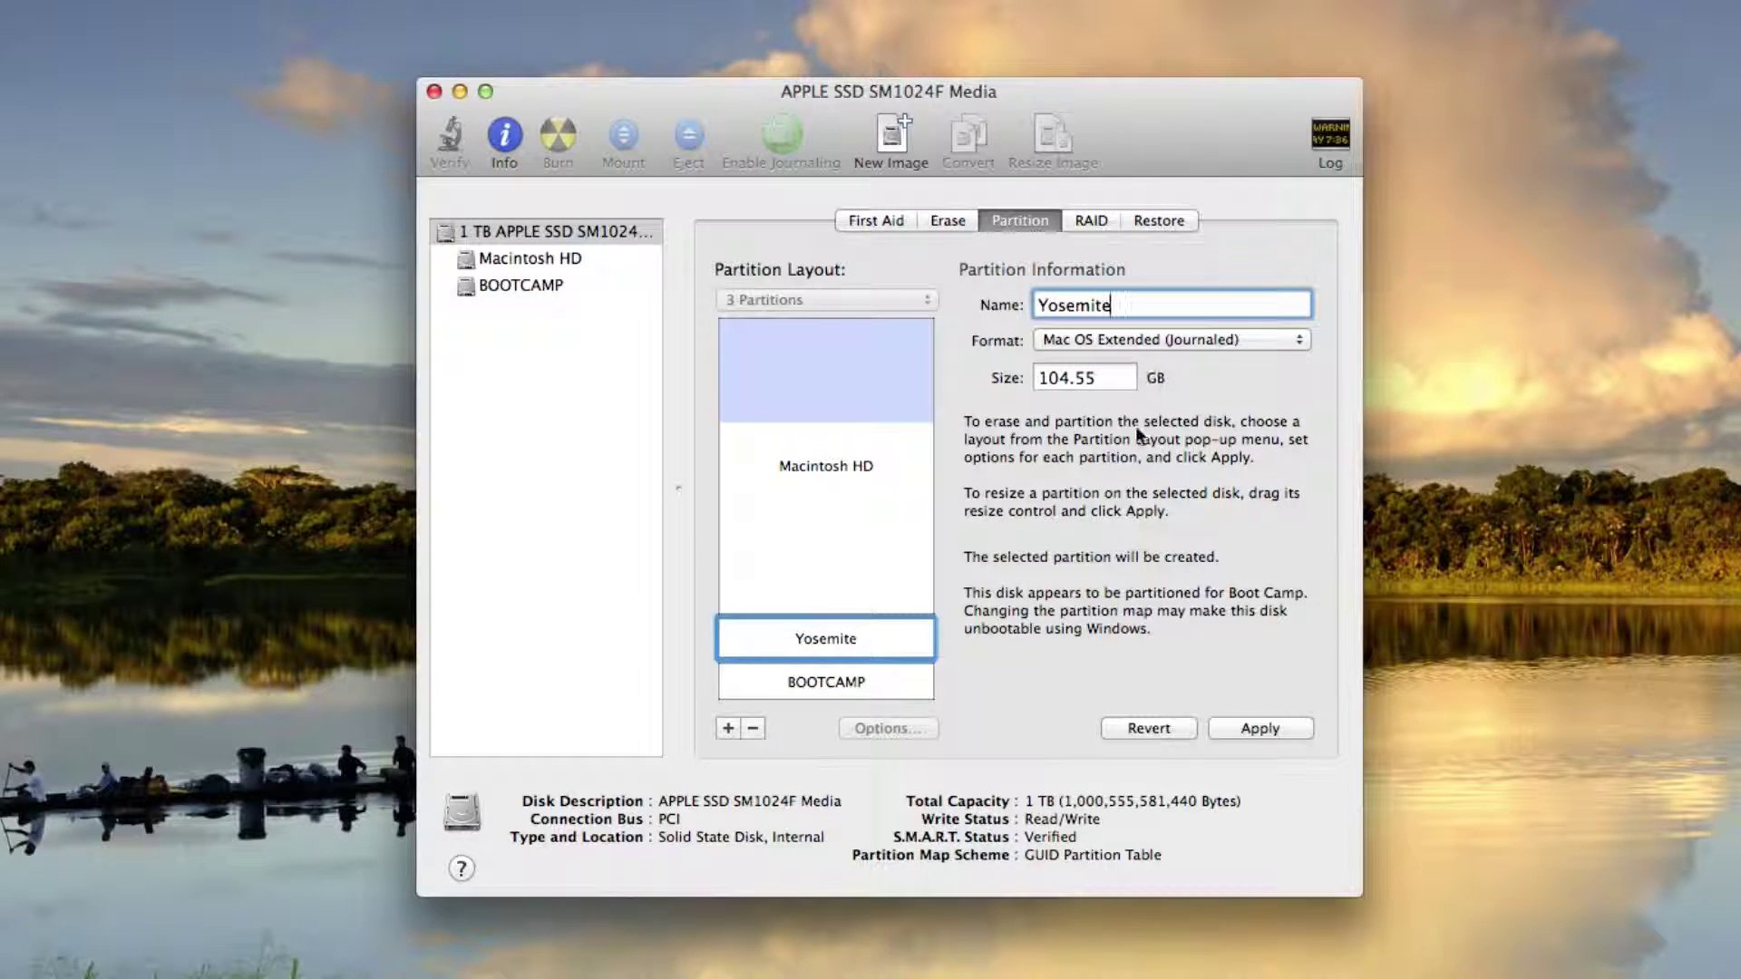
click(1270, 731)
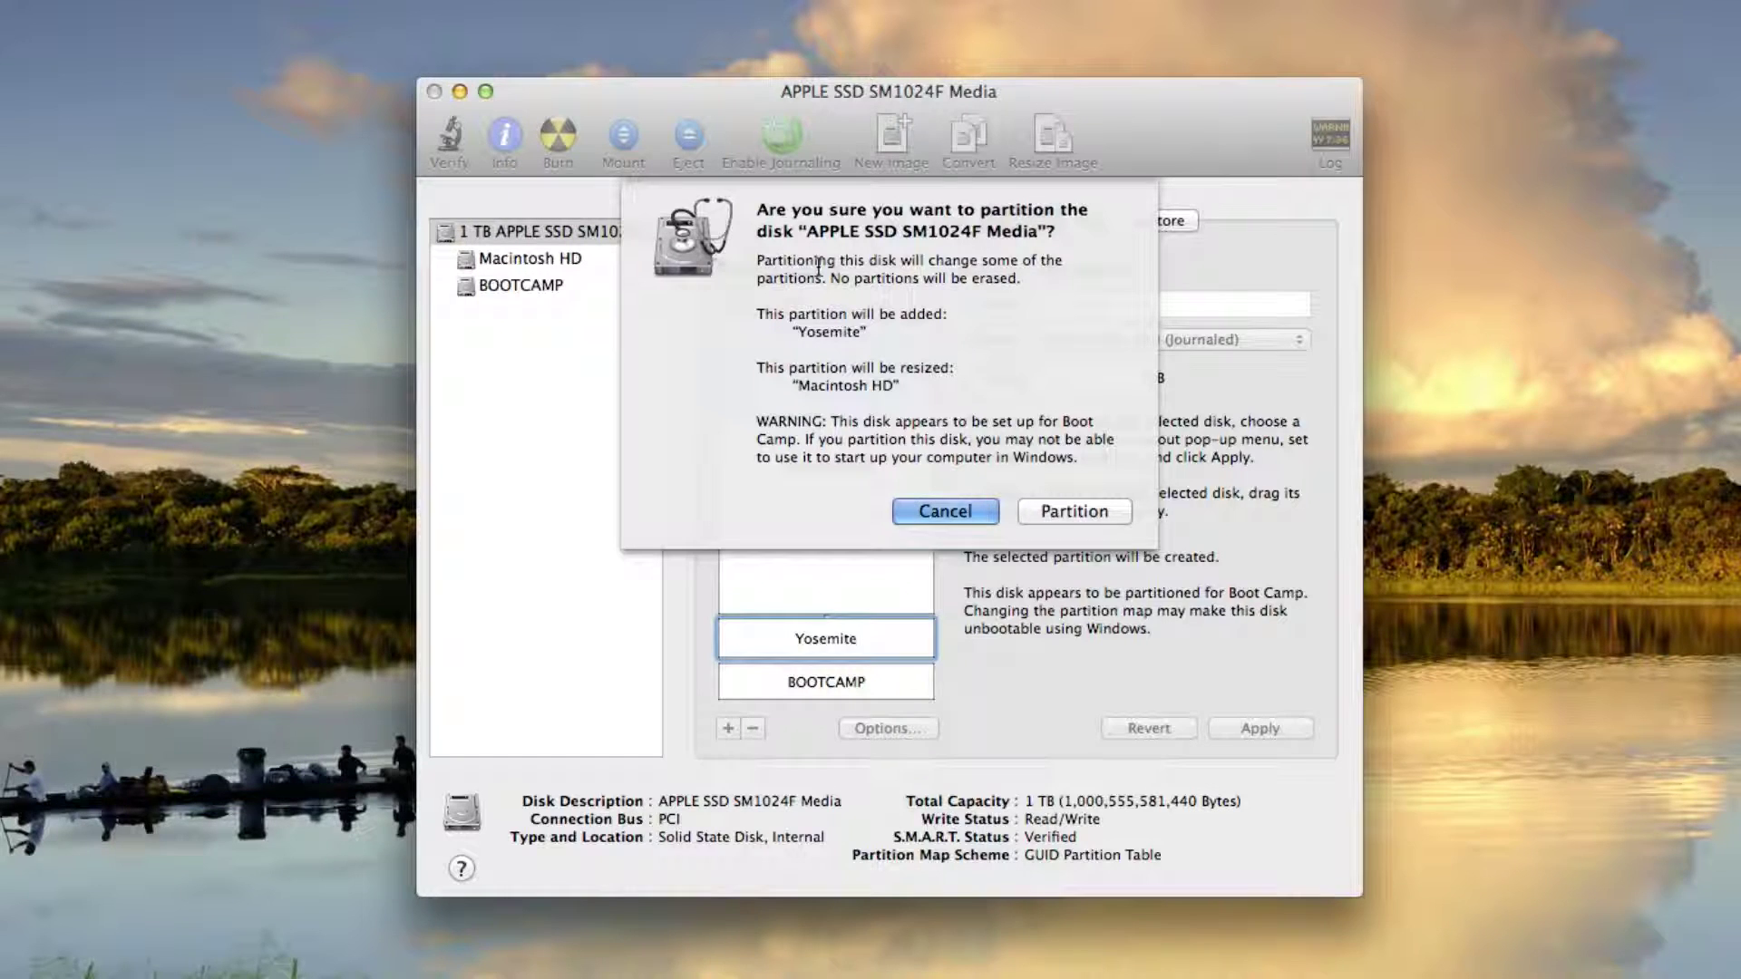
drag(839, 278, 1006, 278)
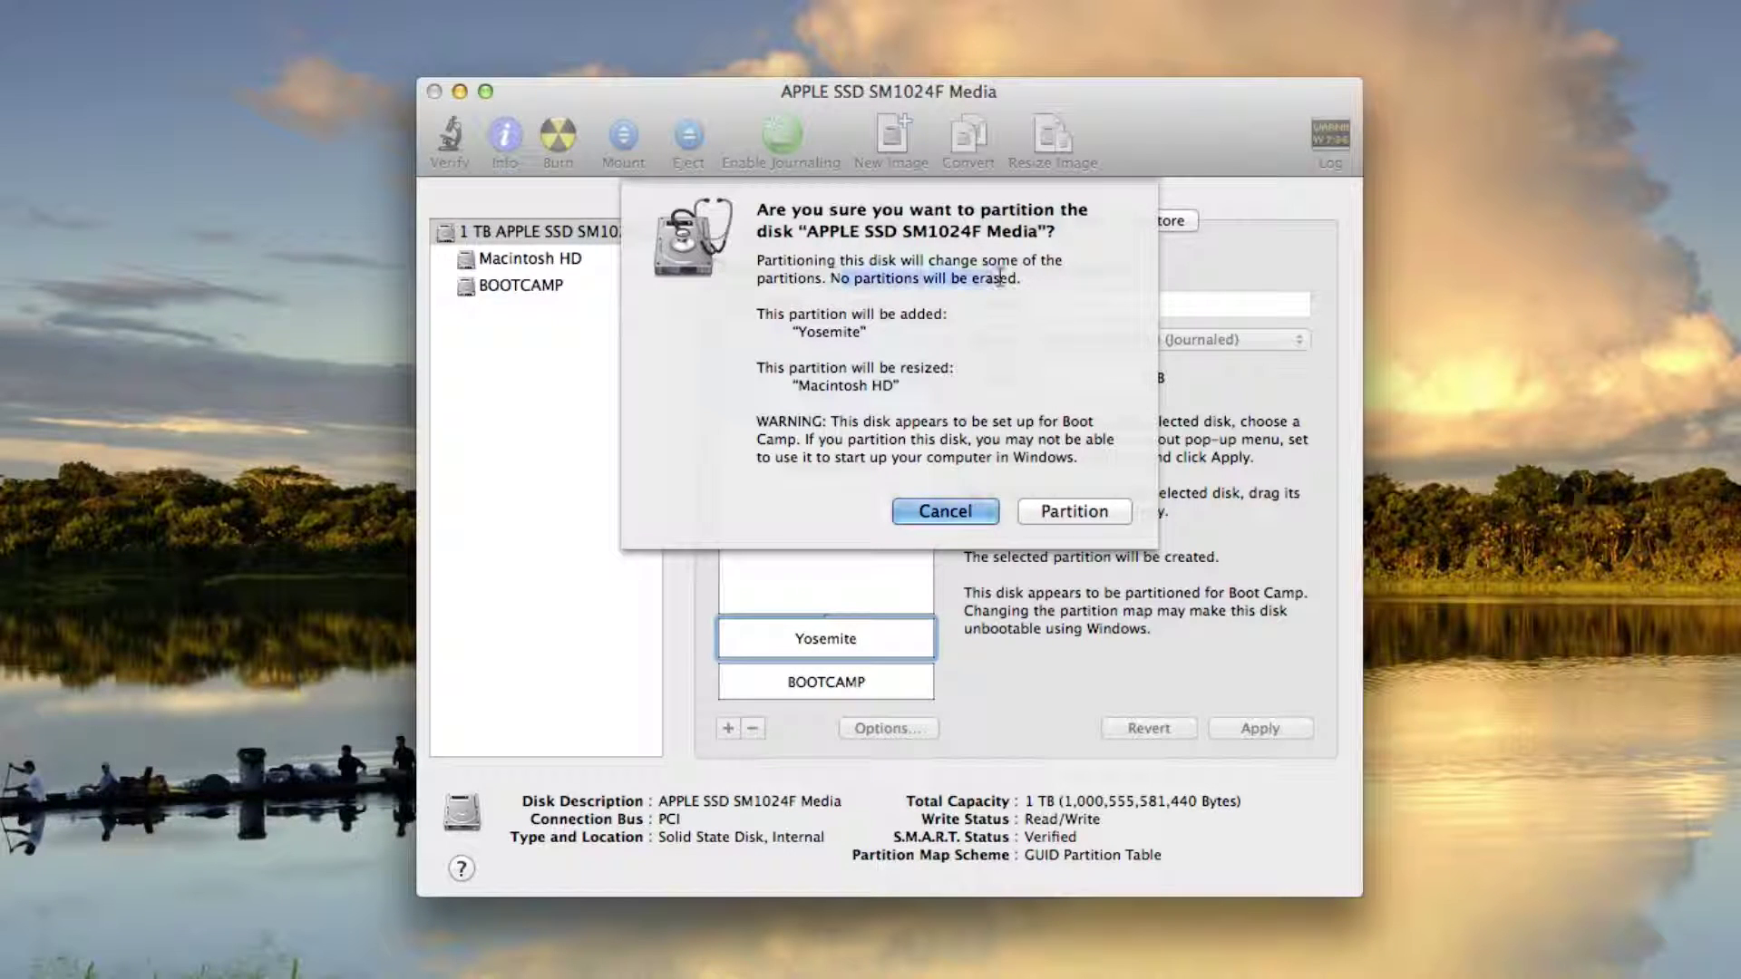
click(854, 322)
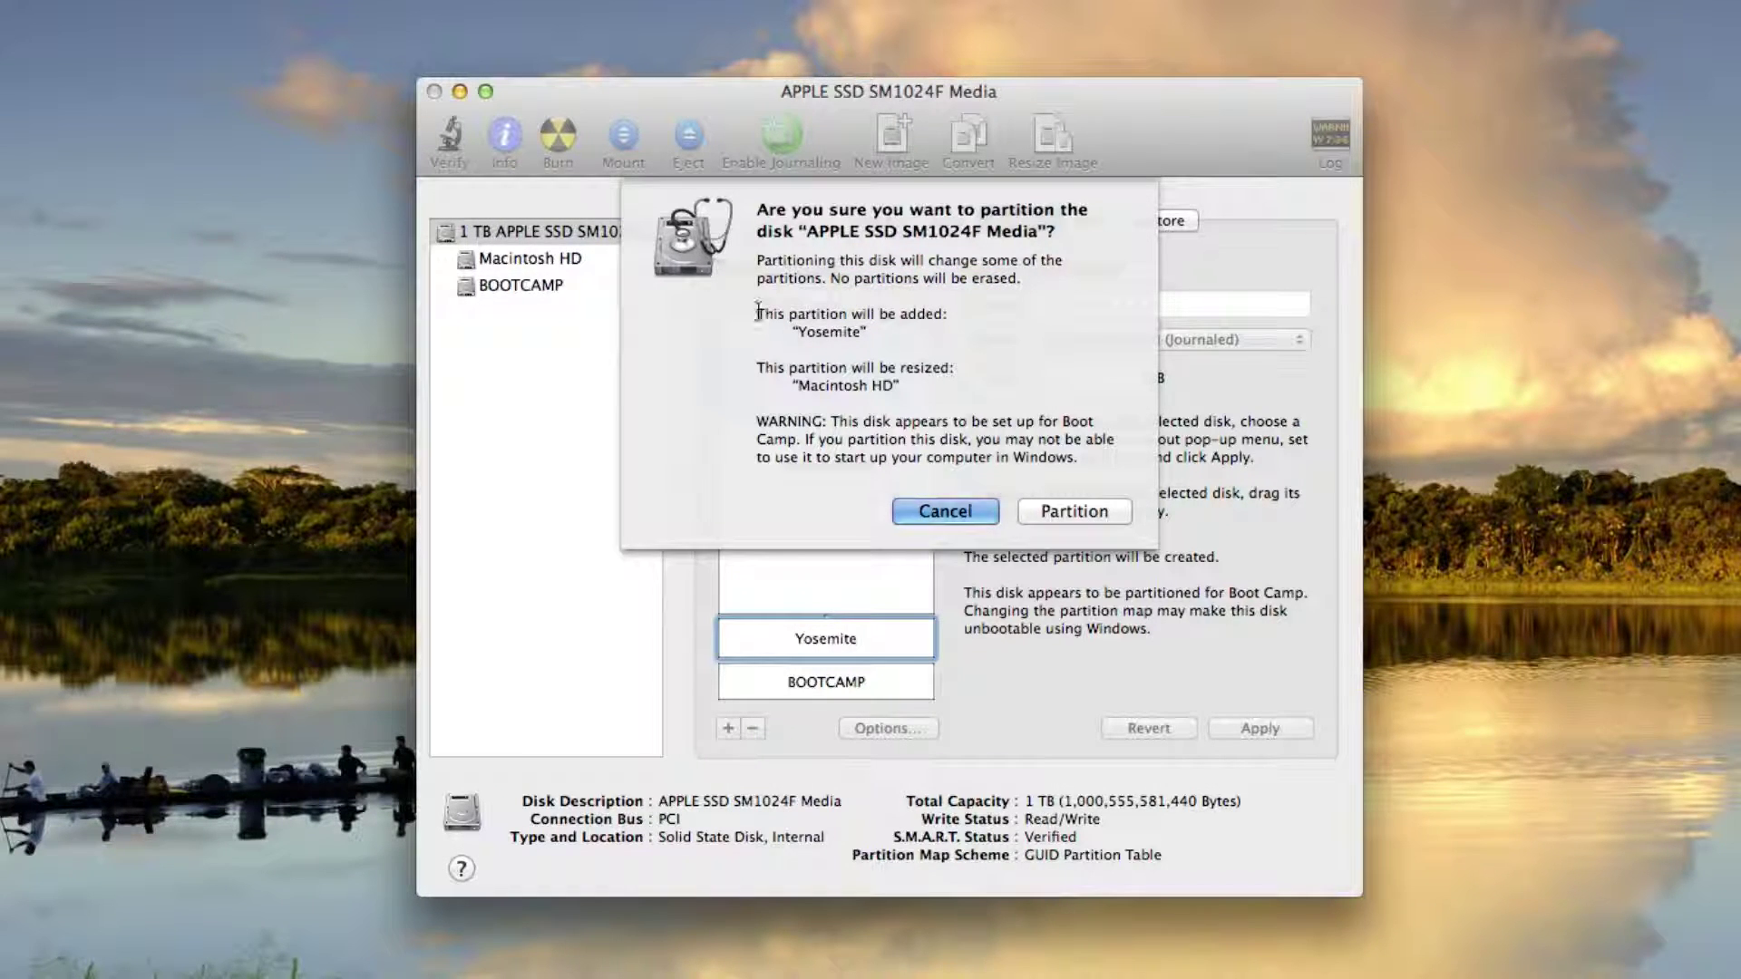
drag(869, 332, 962, 367)
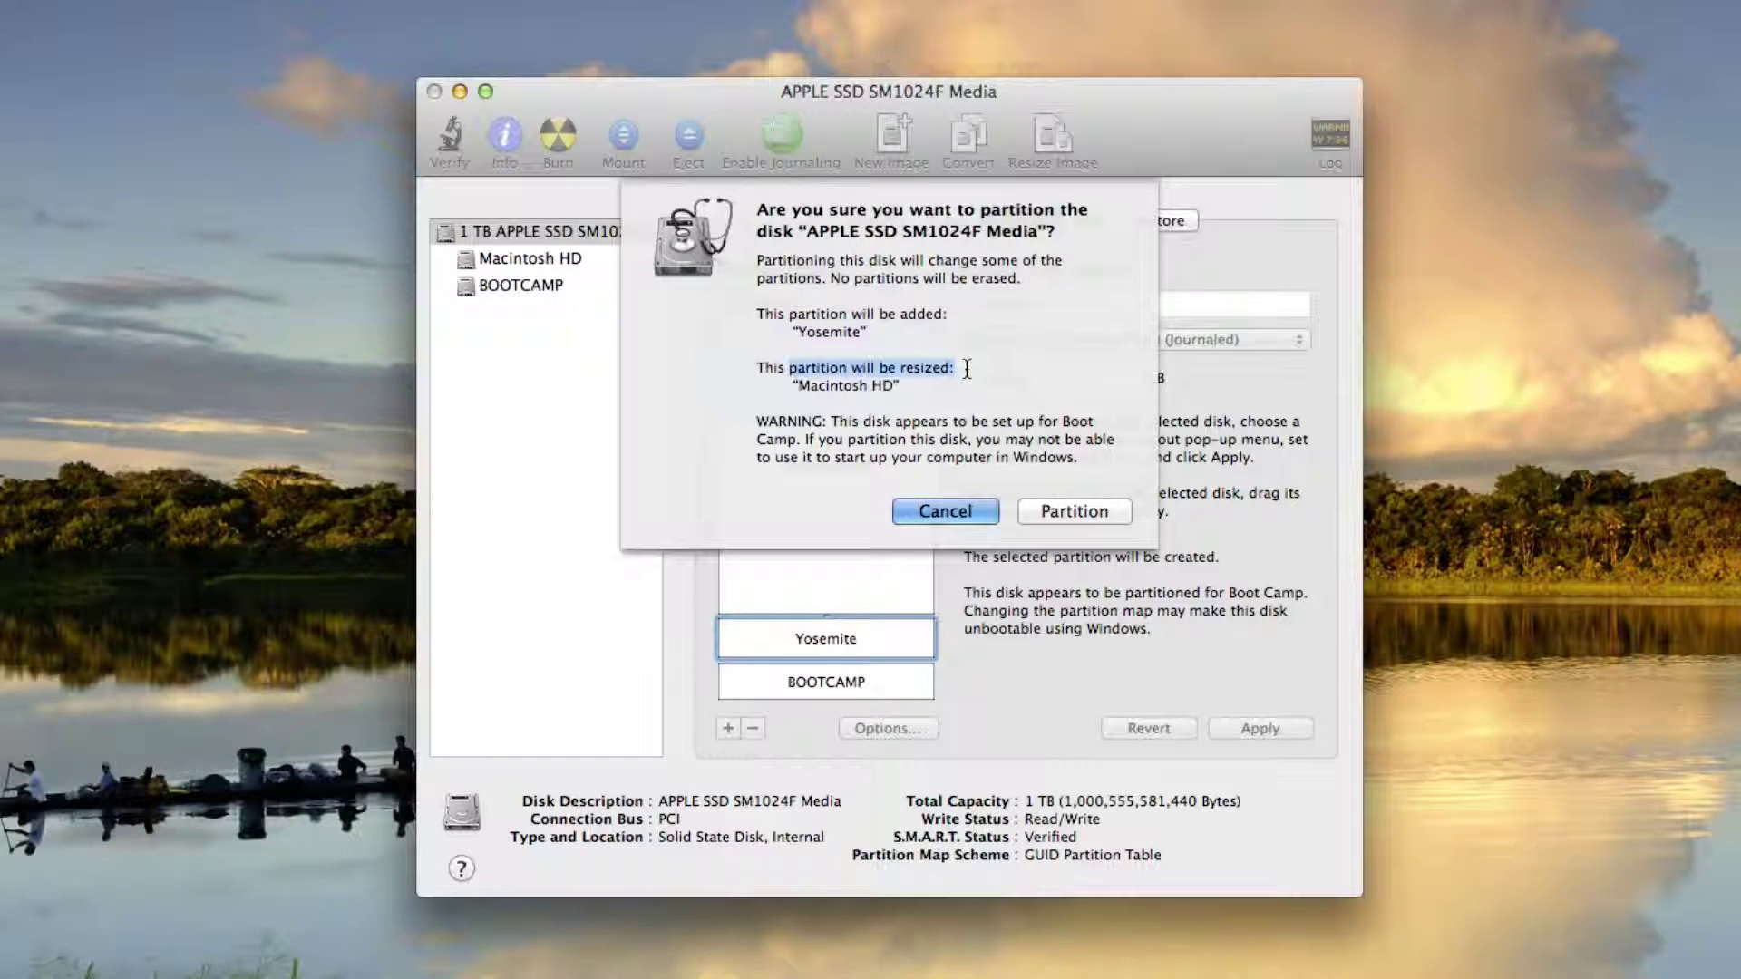
click(813, 388)
drag(791, 385, 923, 385)
click(923, 383)
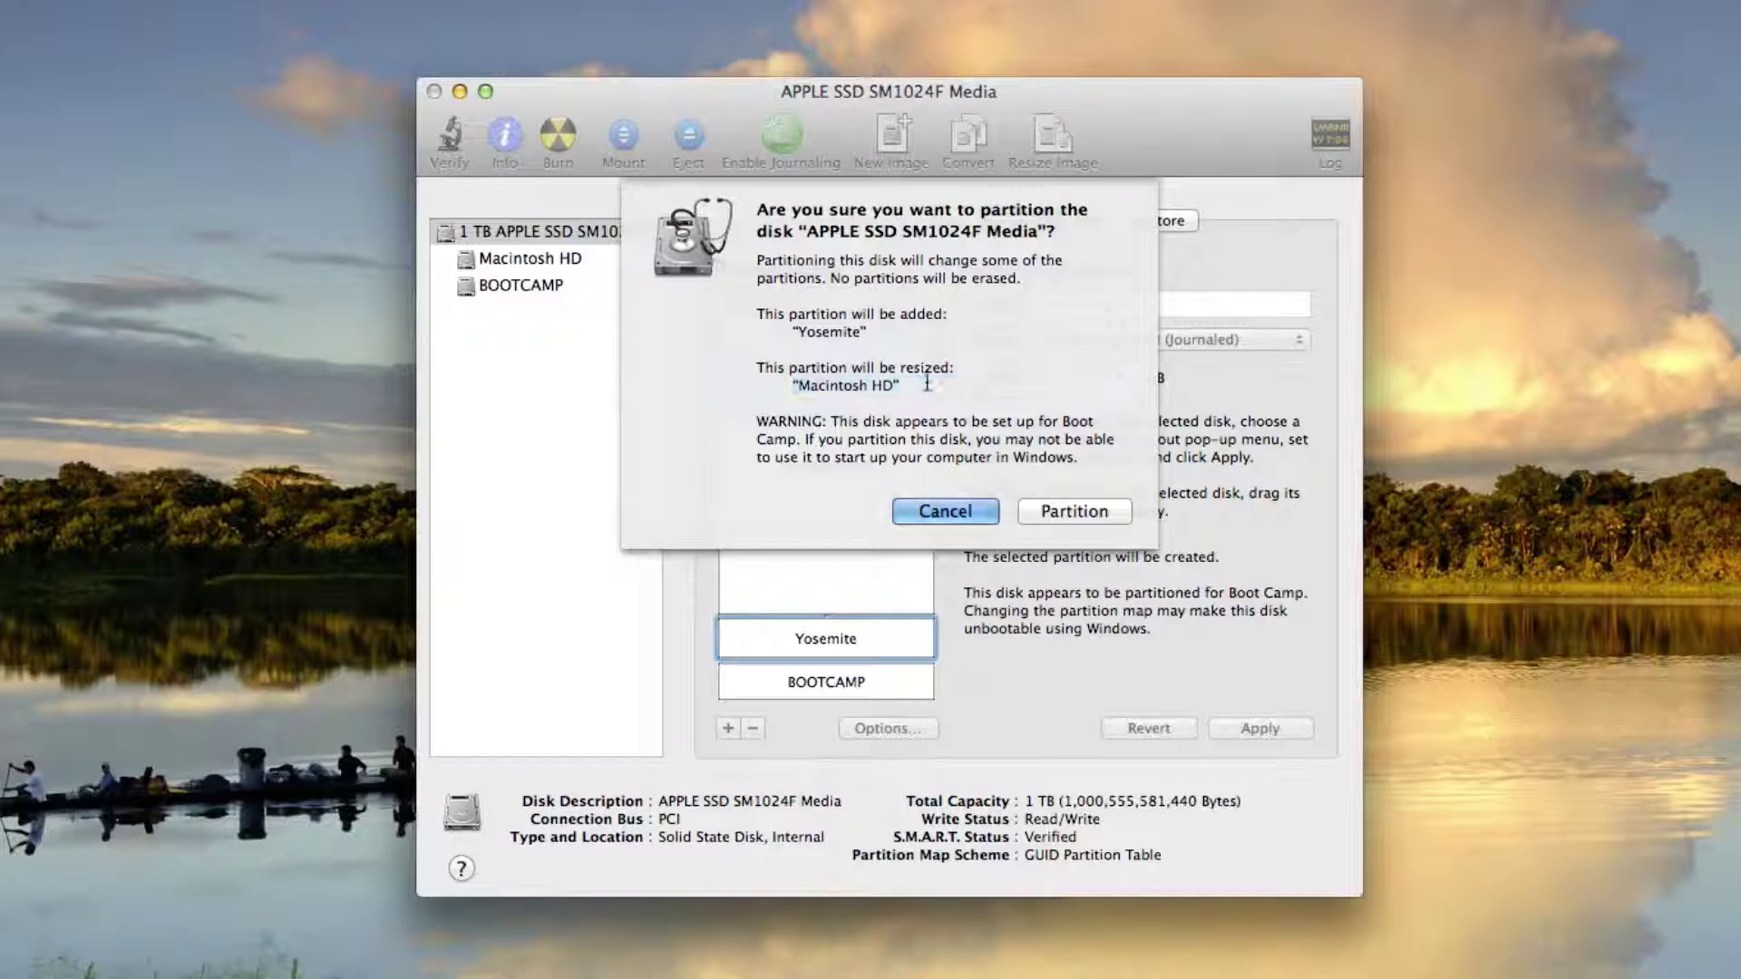
drag(815, 424, 1115, 441)
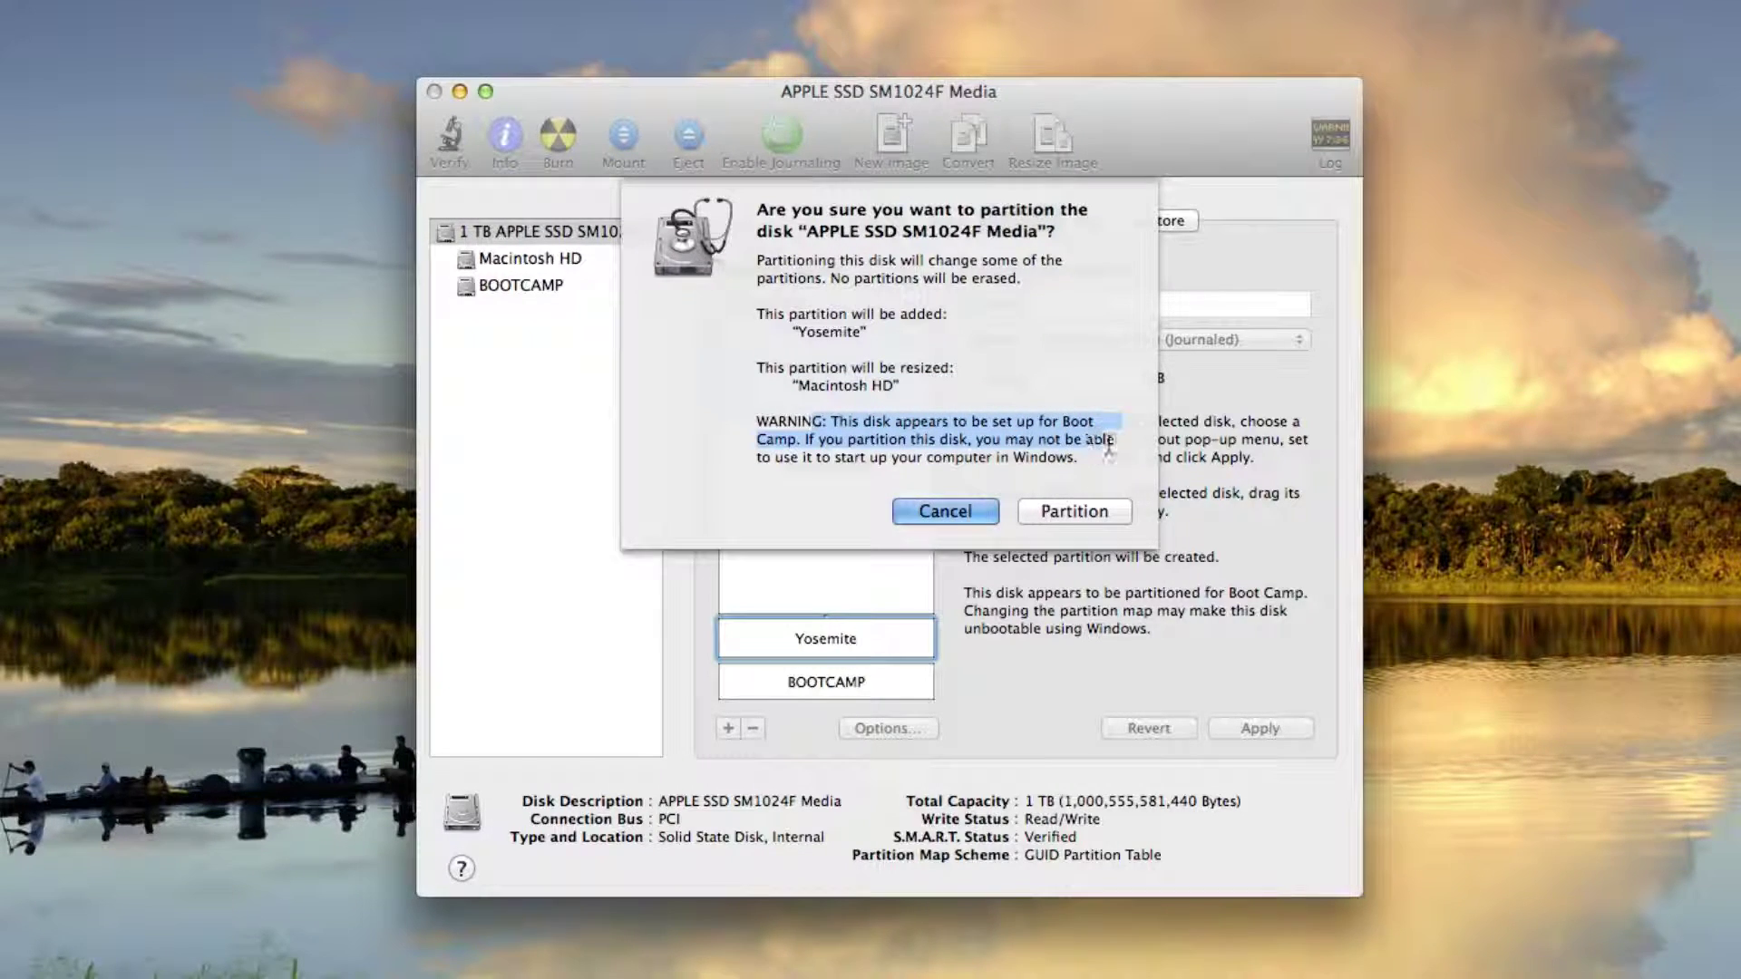
click(811, 458)
drag(836, 457, 1068, 457)
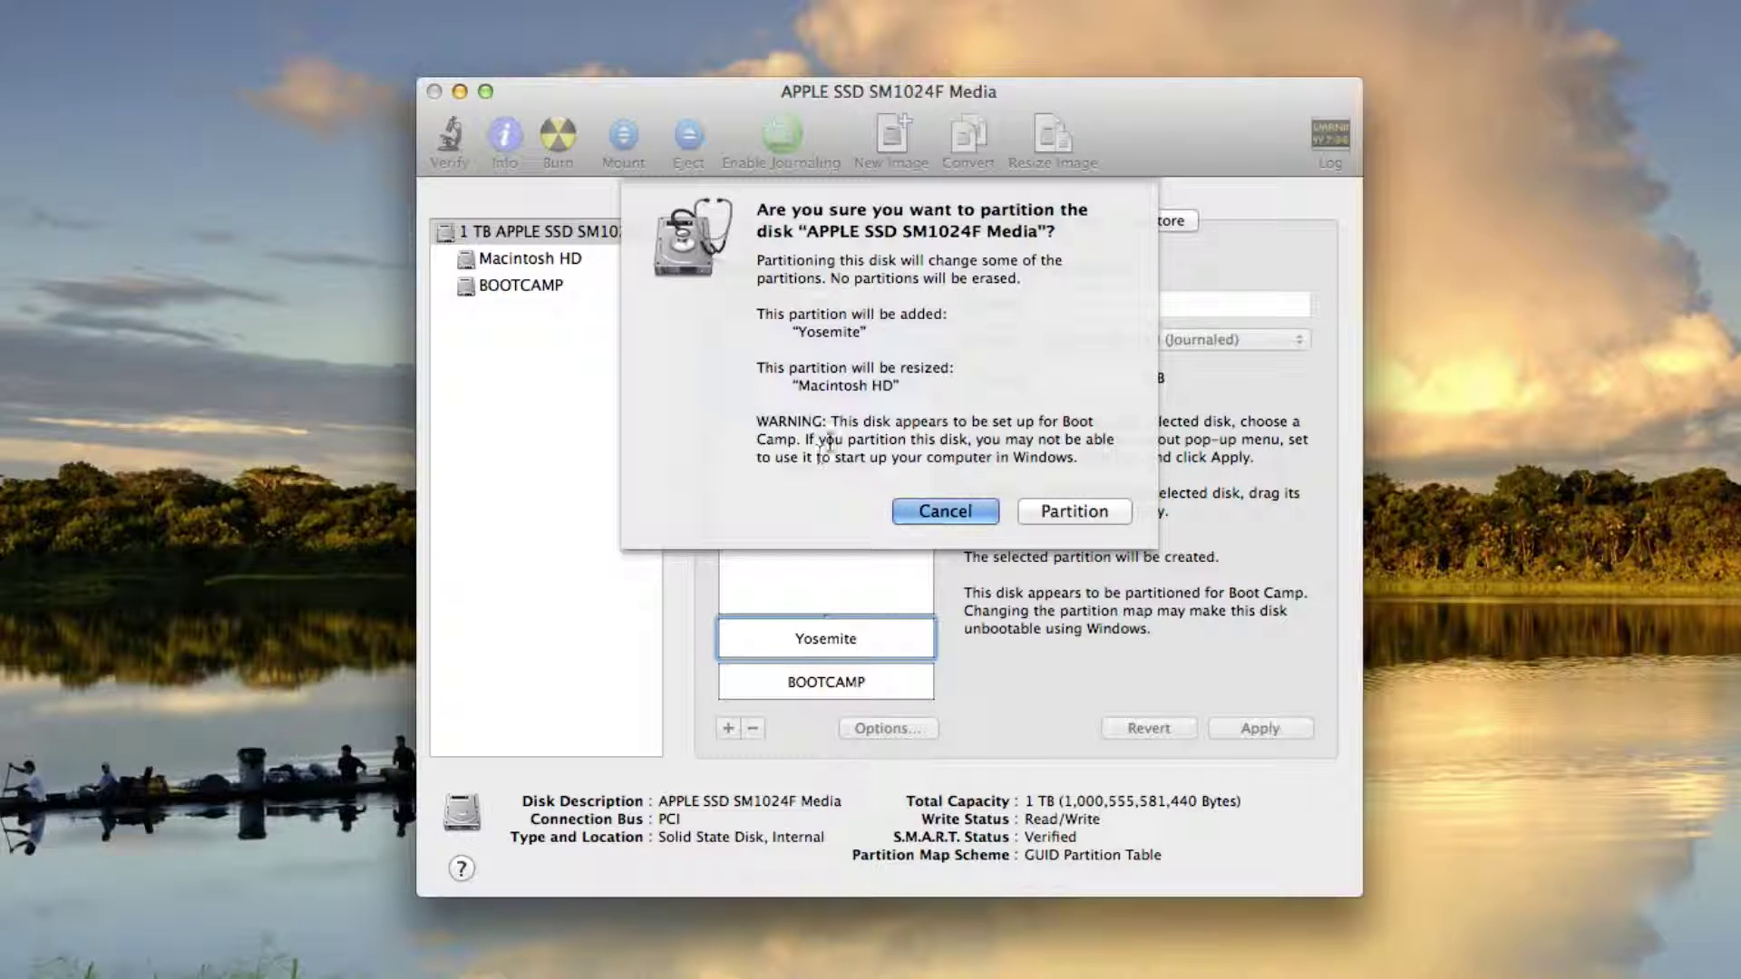
drag(831, 440, 970, 439)
click(971, 439)
- Confirm partitioning the disk and inspect the resulting Macintosh HD and Yosemite volumes
click(1074, 511)
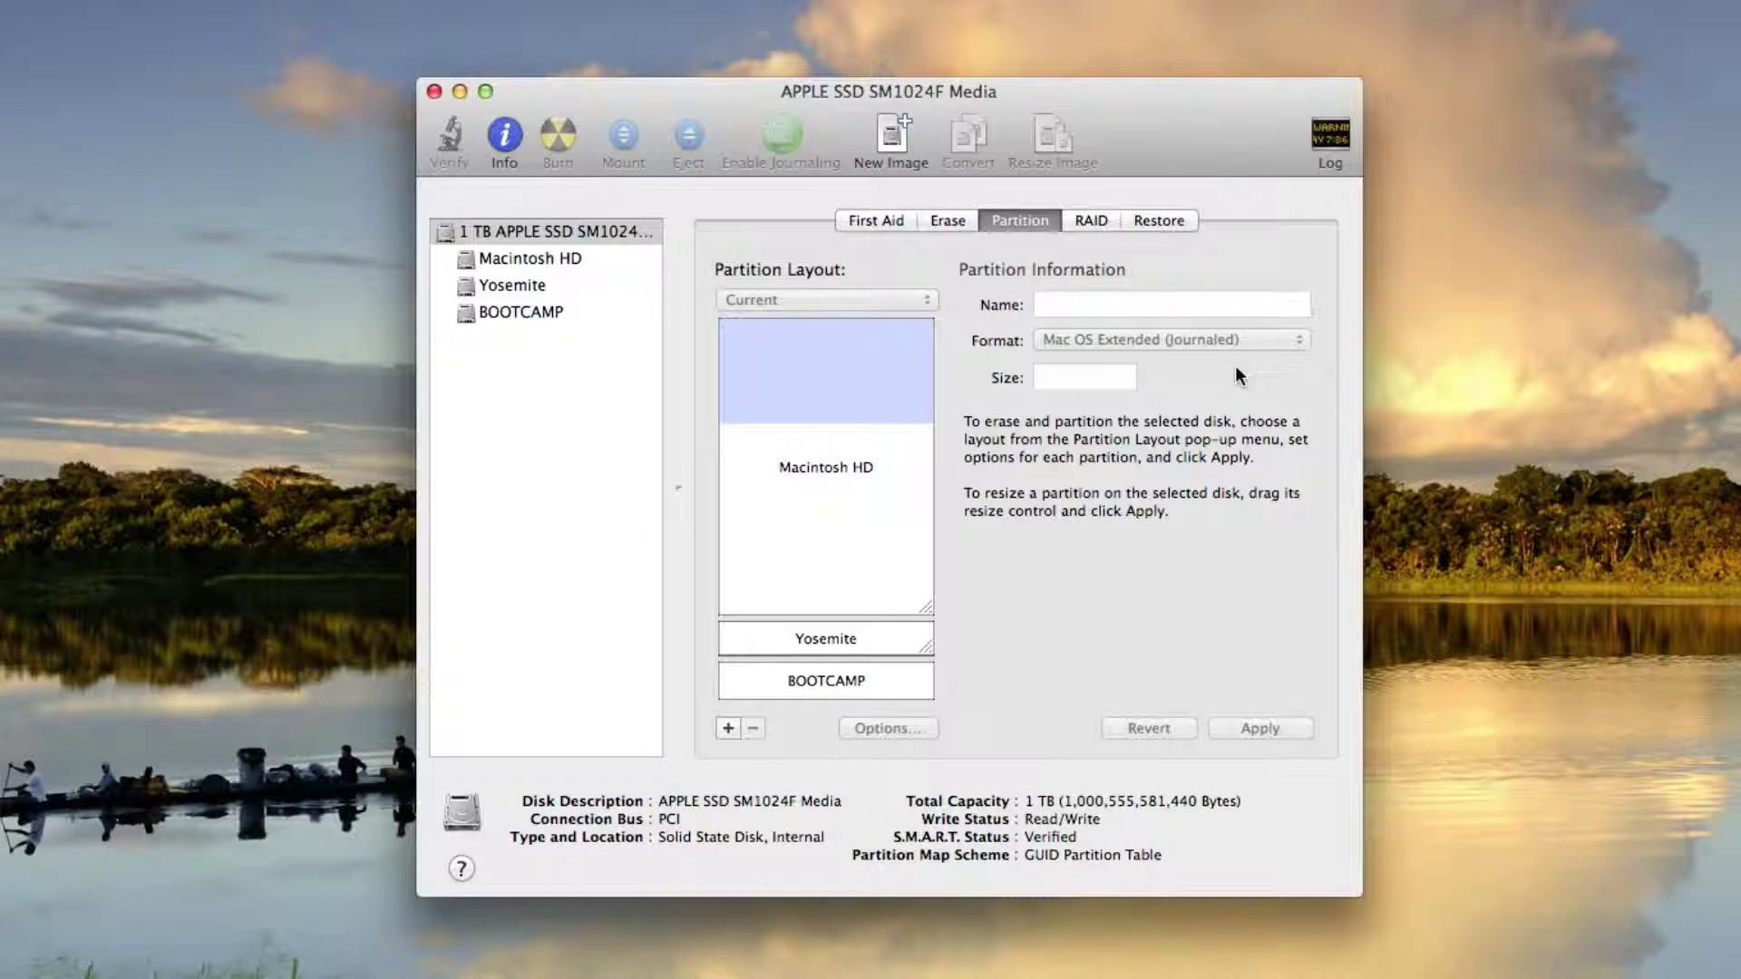
click(503, 258)
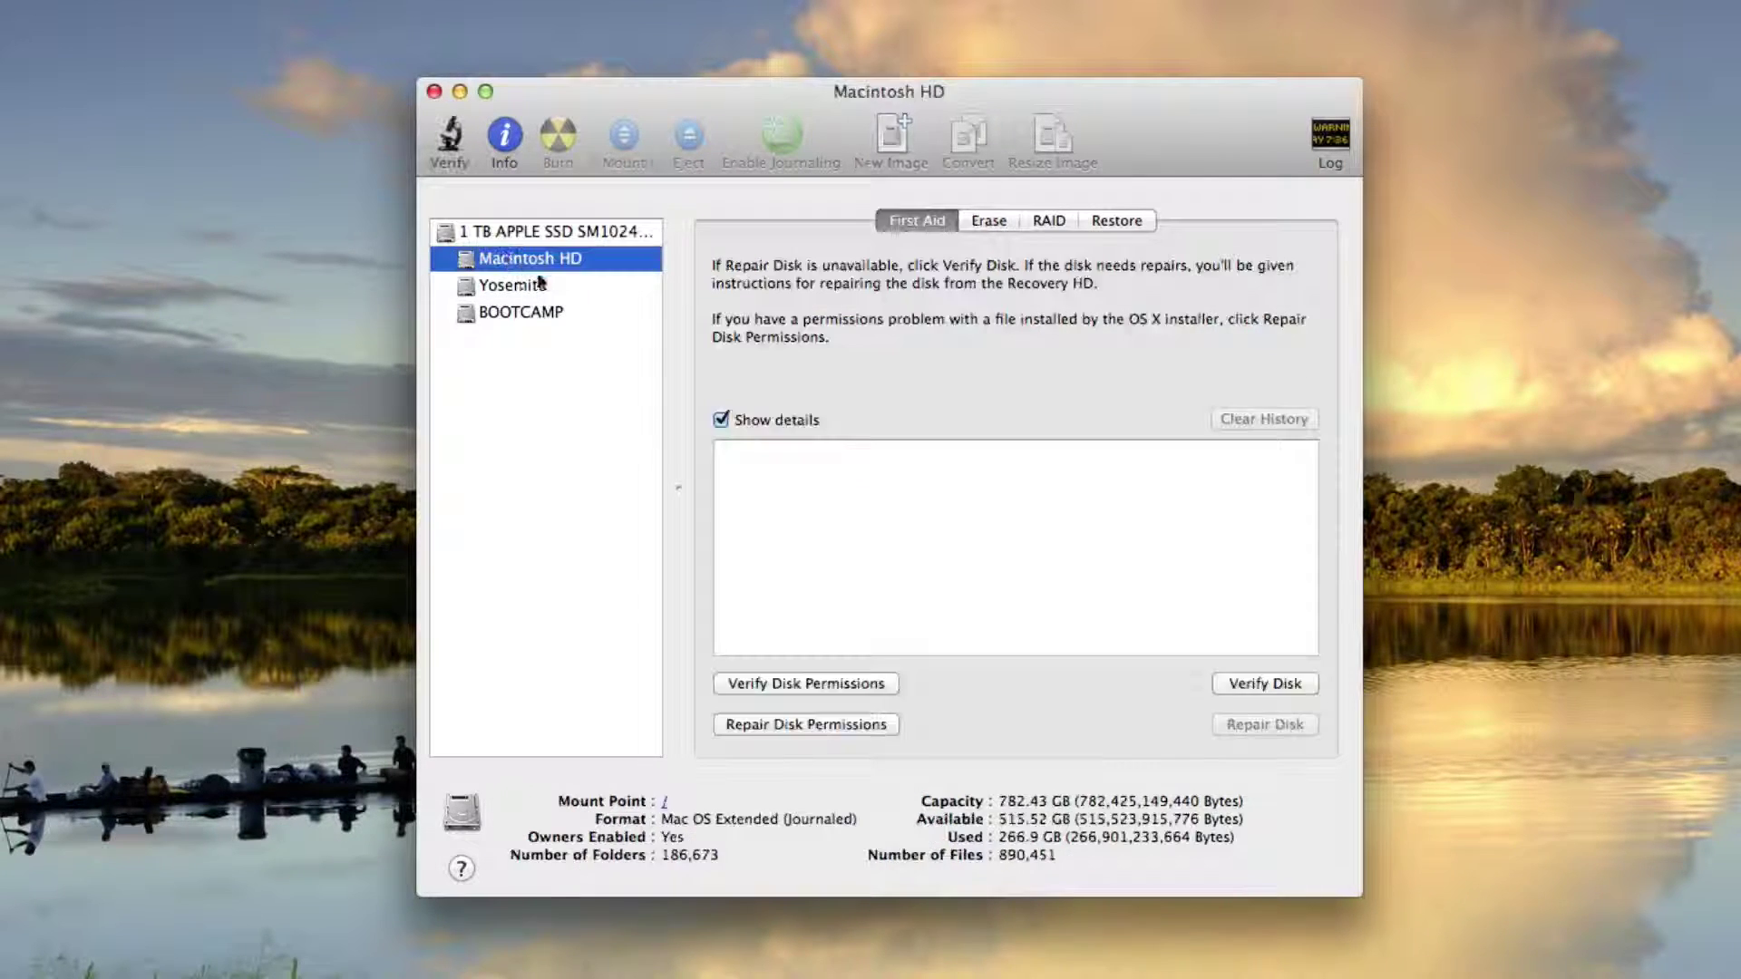
click(542, 290)
- Review each volume and the whole disk: Macintosh HD 782.43 GB, Yosemite, 110 GB BOOTCAMP
click(533, 257)
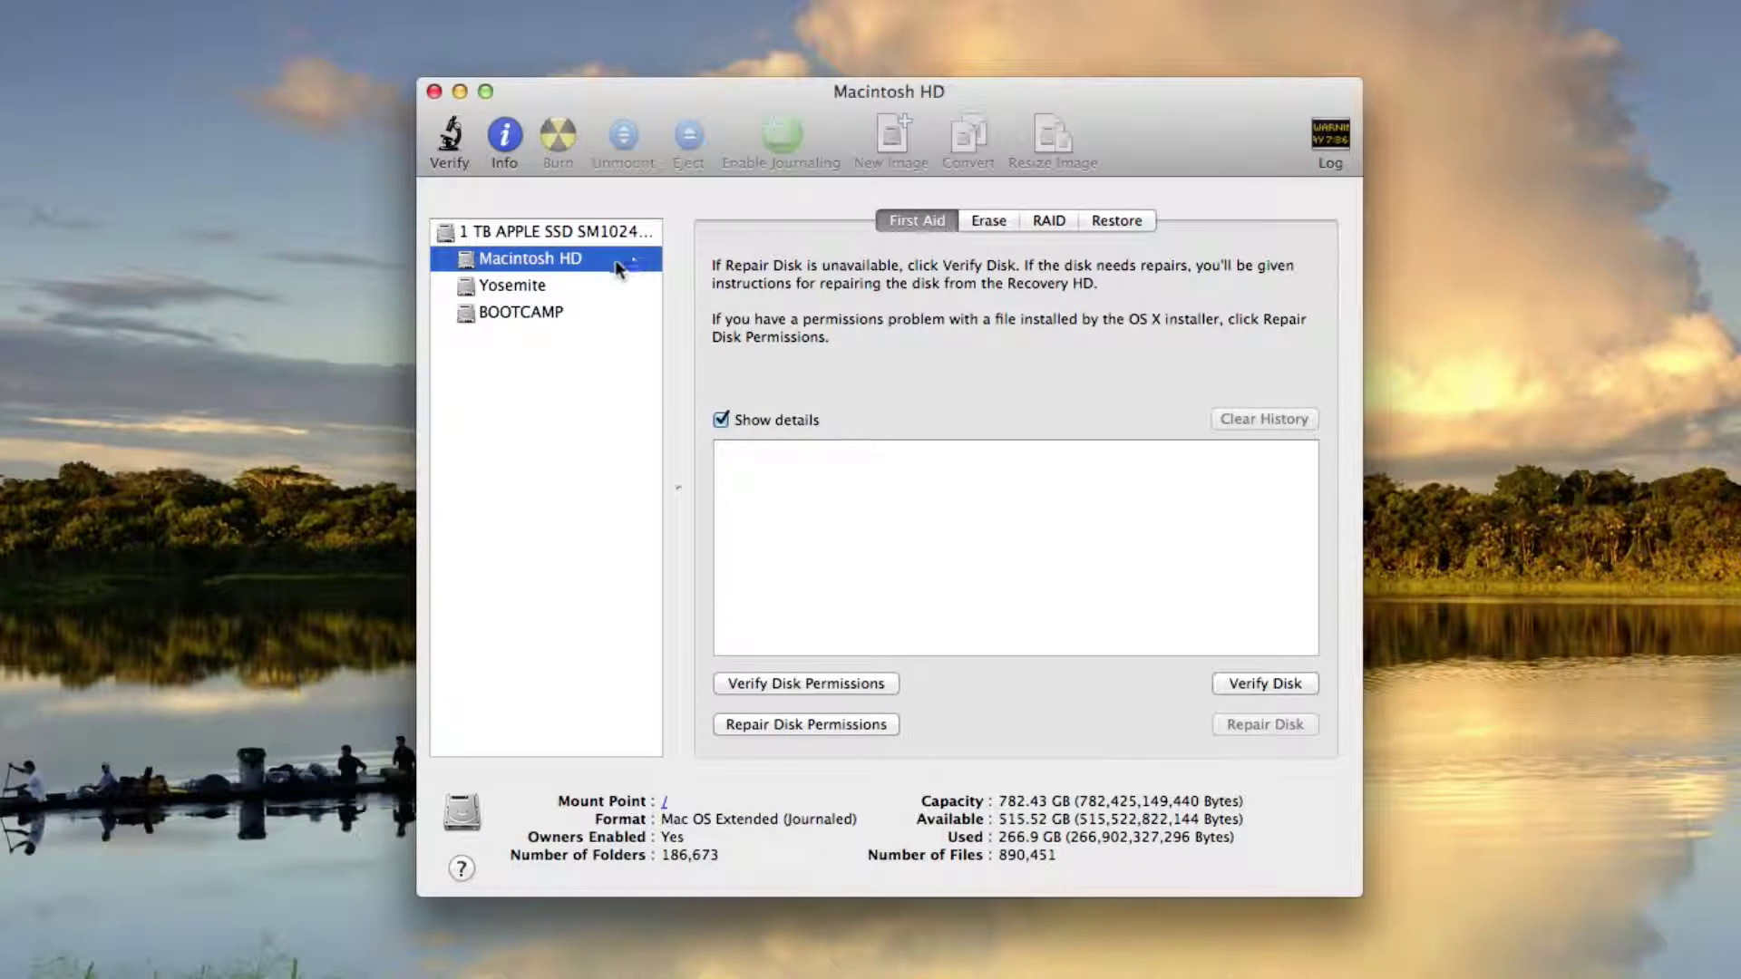
click(509, 287)
click(537, 314)
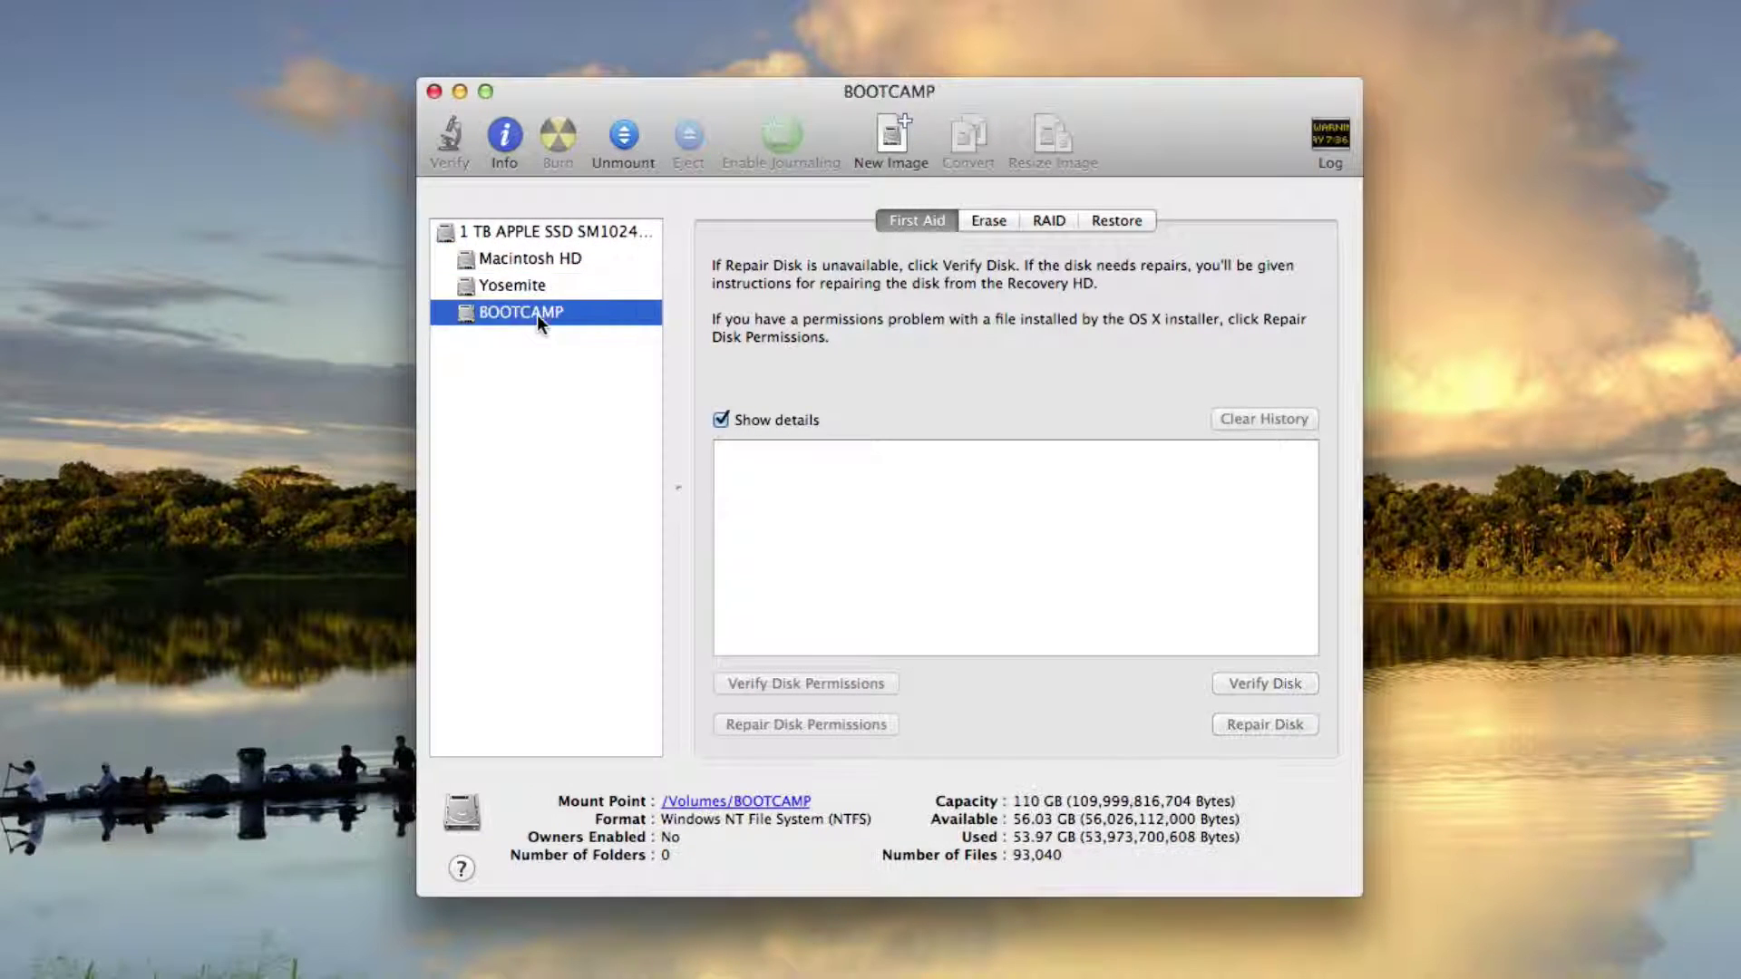
click(555, 232)
drag(1129, 100, 1106, 125)
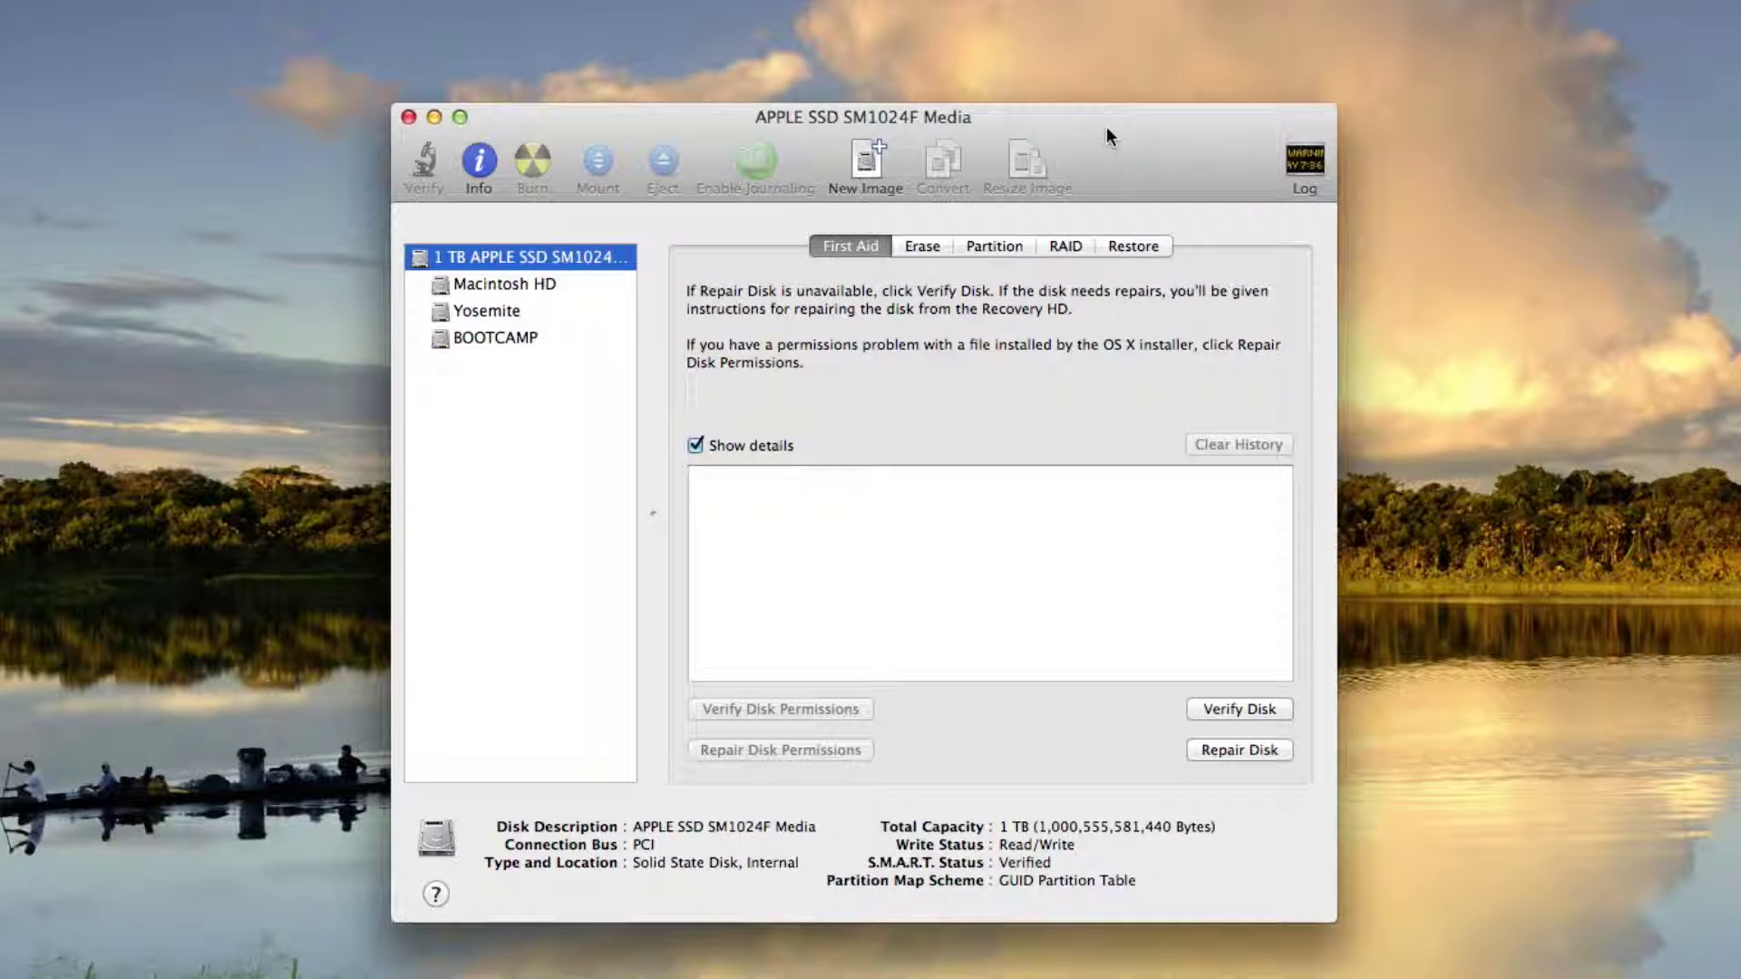
click(602, 311)
click(617, 257)
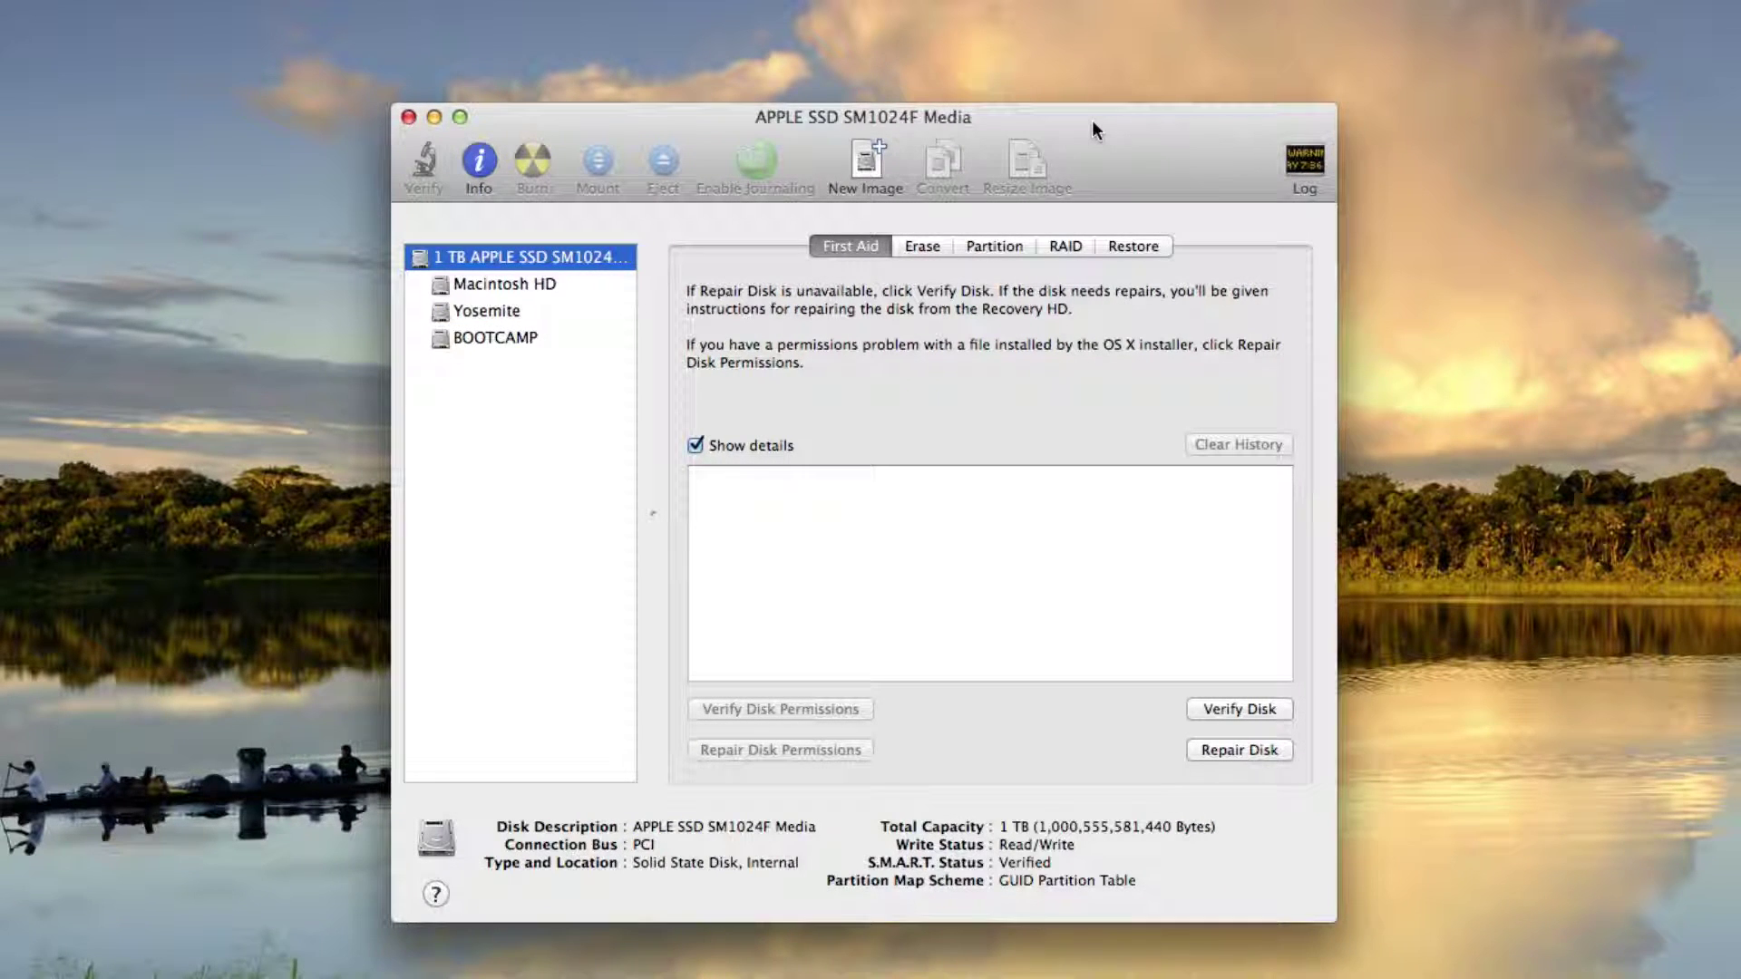